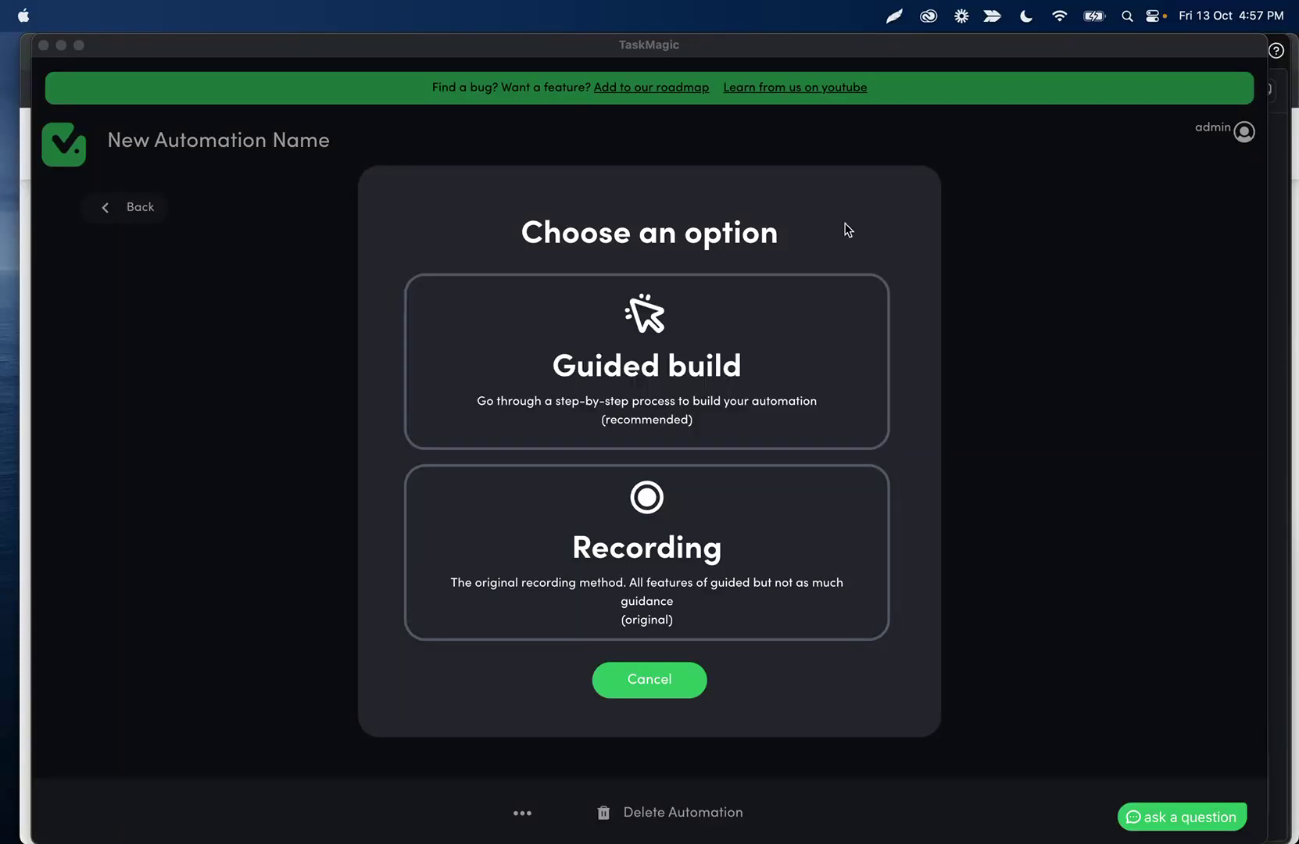
# Start a TaskMagic recording and arrange the browser and recorder panels beside each other.
pyautogui.click(721, 339)
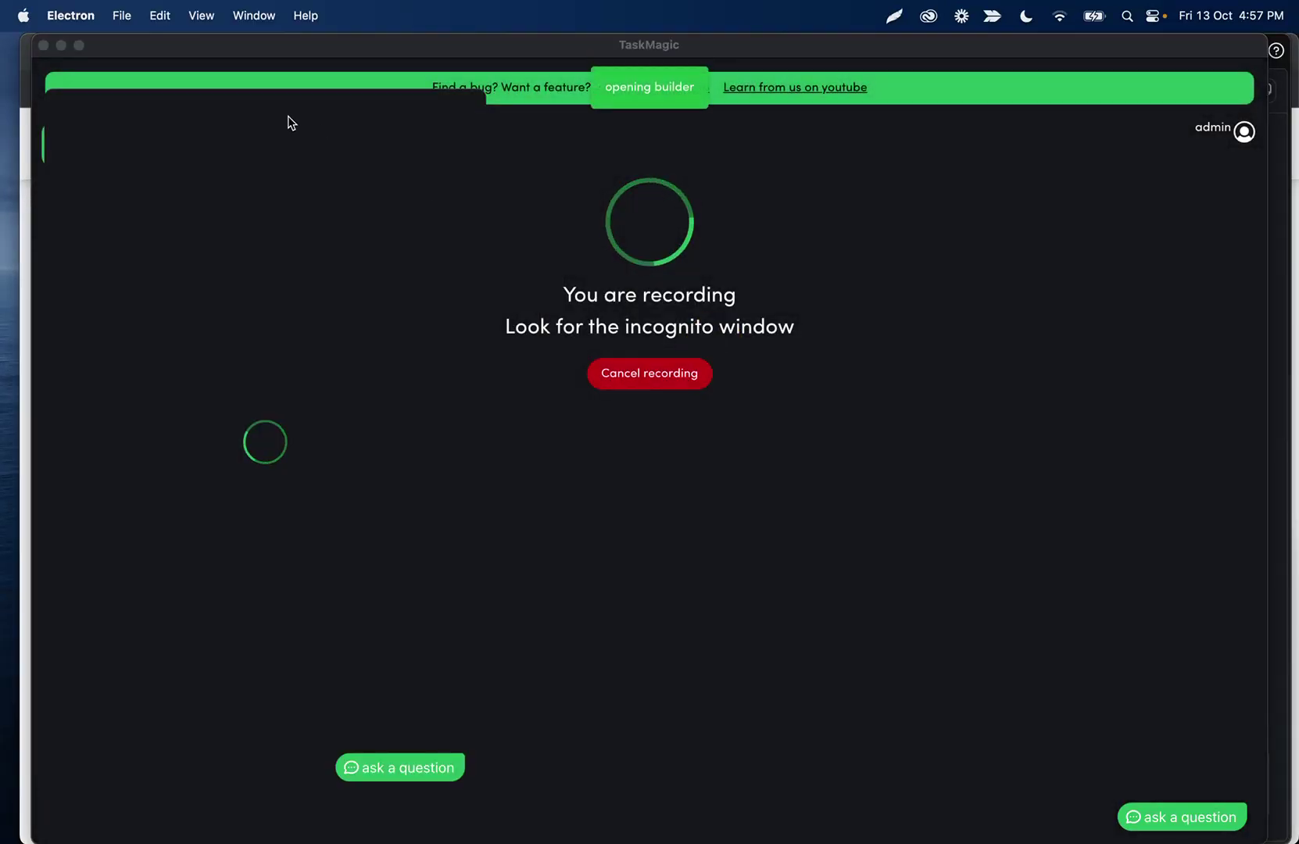
pyautogui.moveTo(281, 102); pyautogui.dragTo(248, 60)
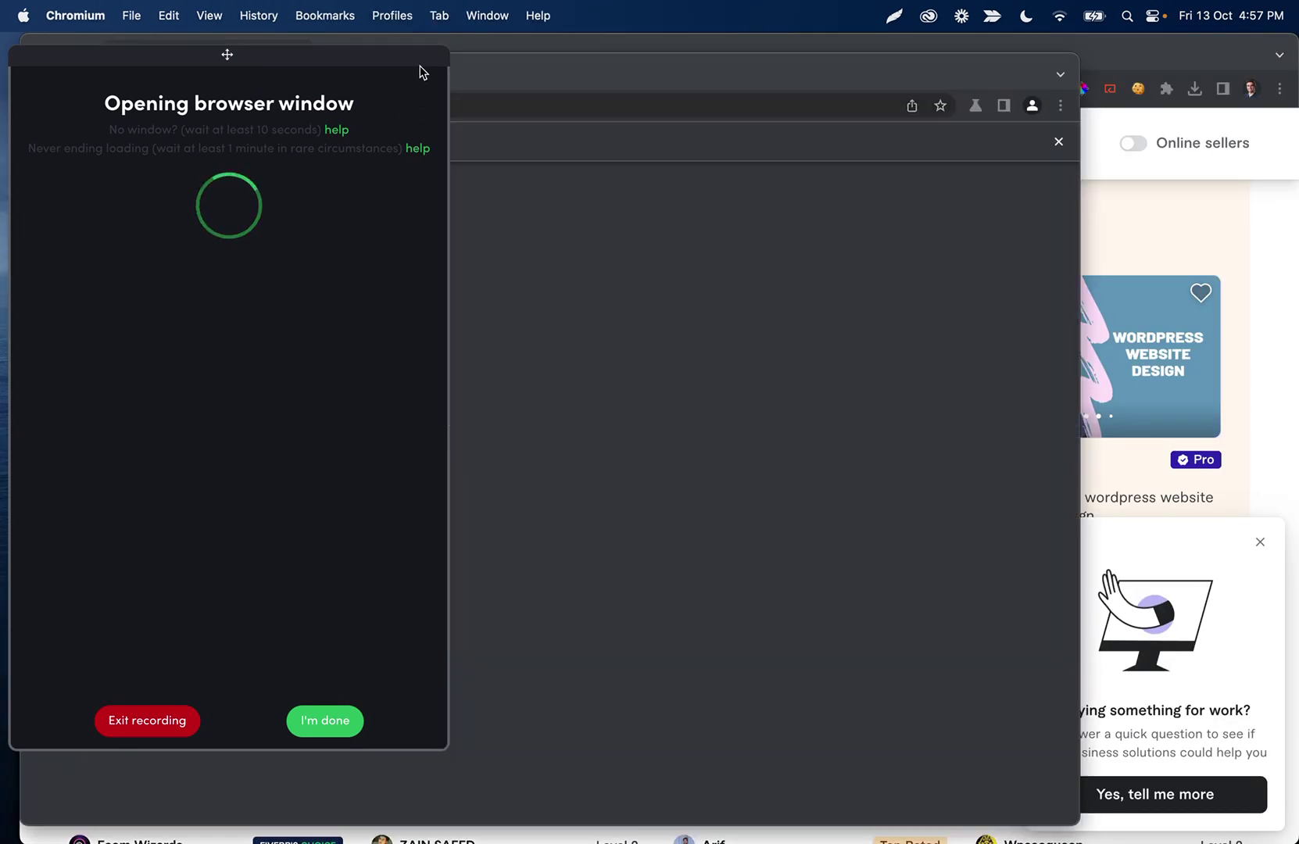
pyautogui.moveTo(419, 58)
pyautogui.mouseDown()
pyautogui.moveTo(408, 81)
pyautogui.moveTo(569, 317)
pyautogui.moveTo(721, 280)
pyautogui.mouseUp()
pyautogui.click(696, 324)
pyautogui.write('wordpress.com')
# Load wordpress.com and log in with the saved email and password.
pyautogui.press('Return')
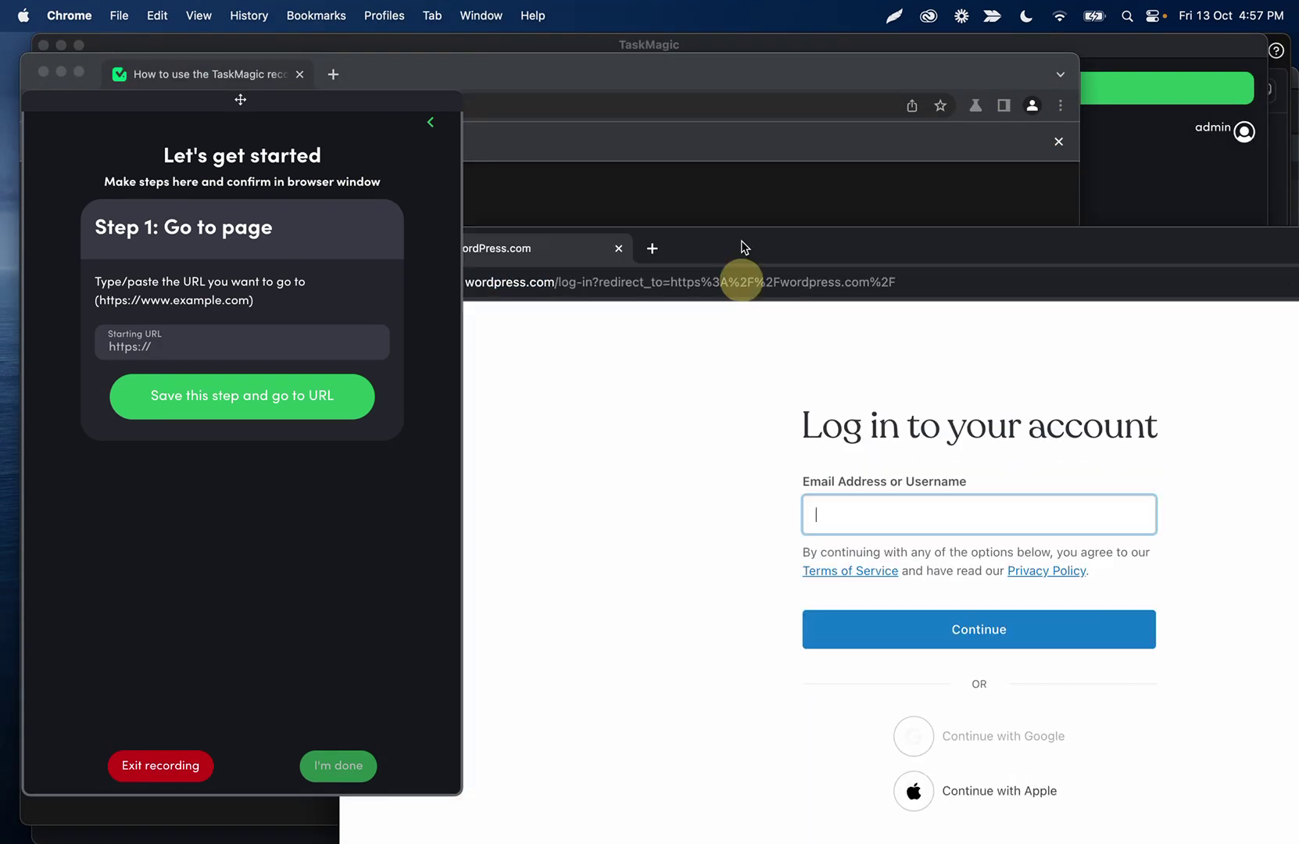
pyautogui.moveTo(698, 313); pyautogui.dragTo(742, 8)
pyautogui.write('kyle')
pyautogui.click(956, 368)
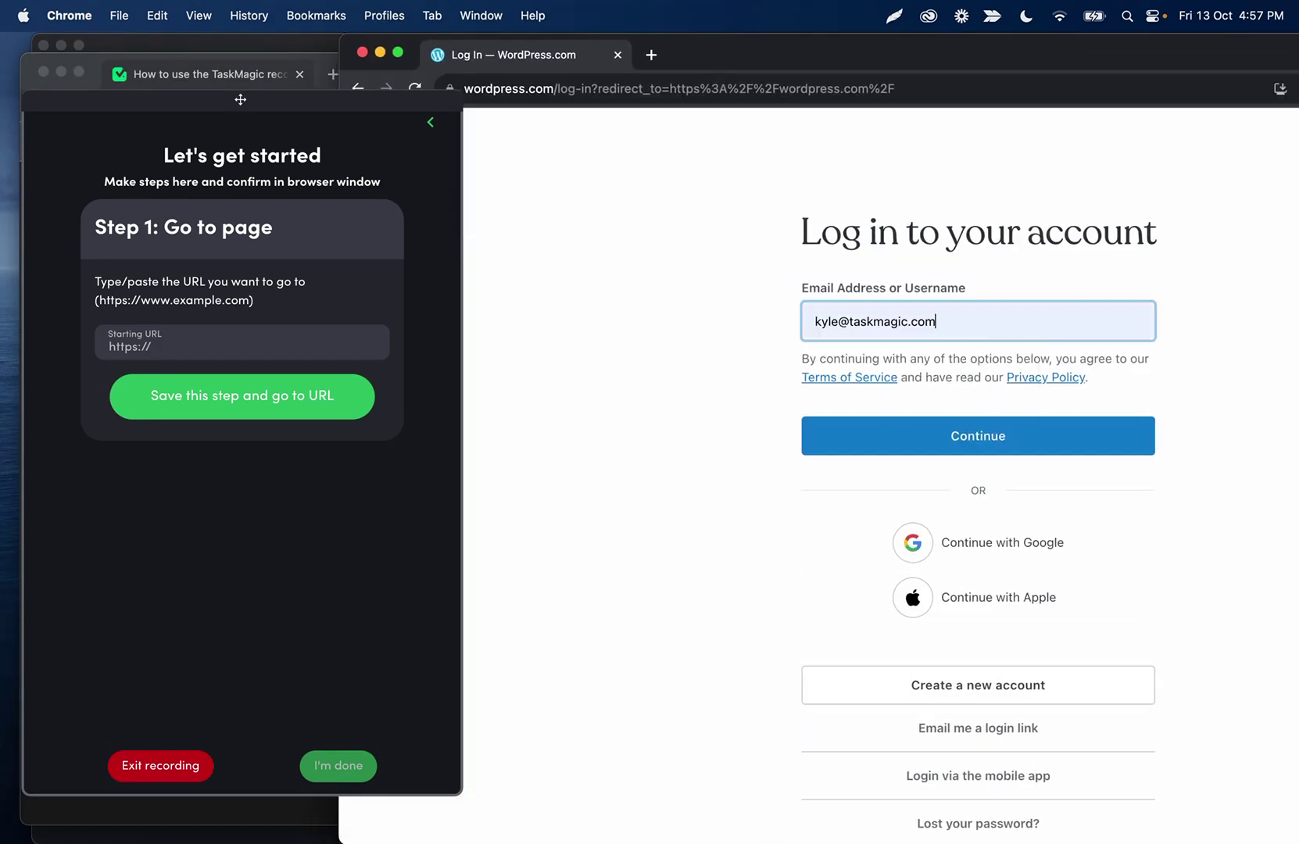
pyautogui.click(991, 446)
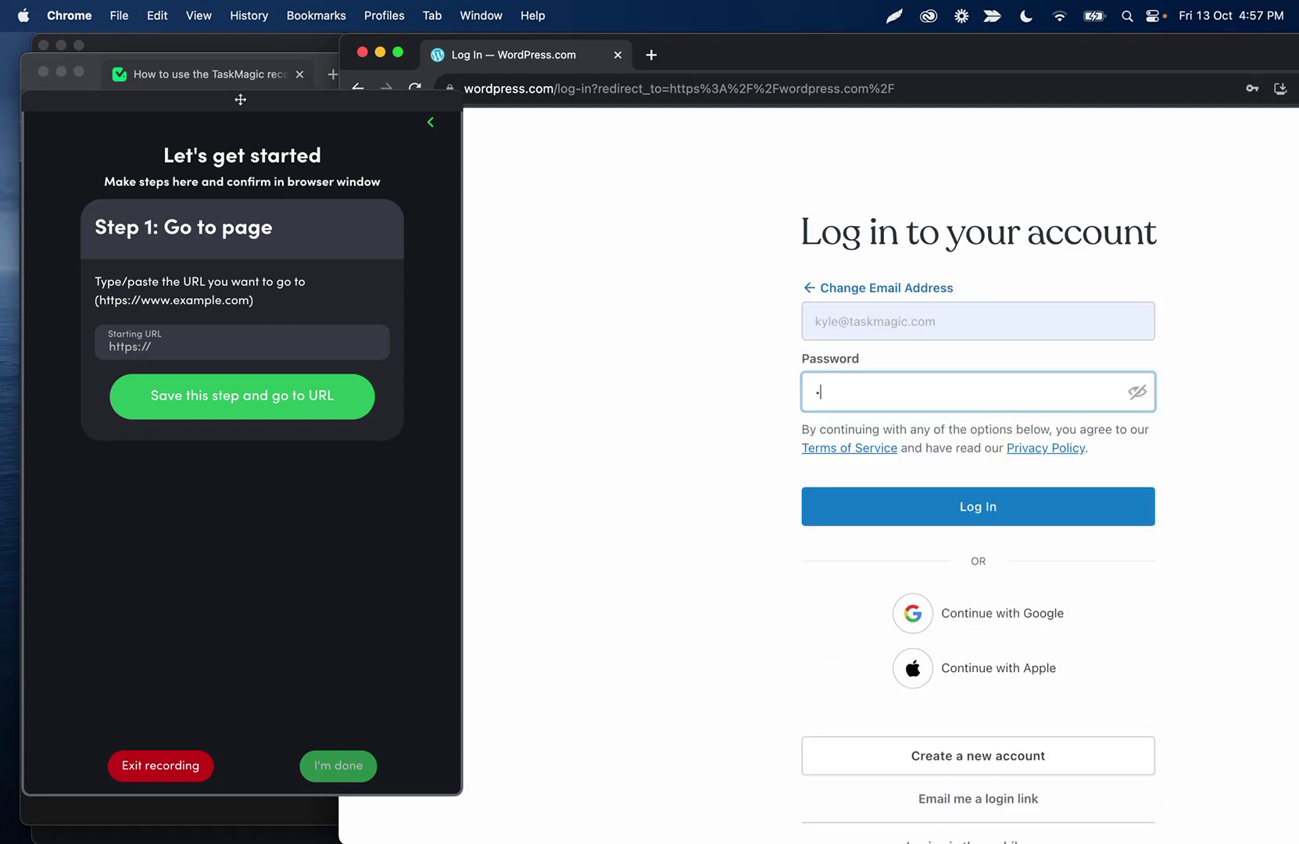
pyautogui.write('1')
pyautogui.click(982, 507)
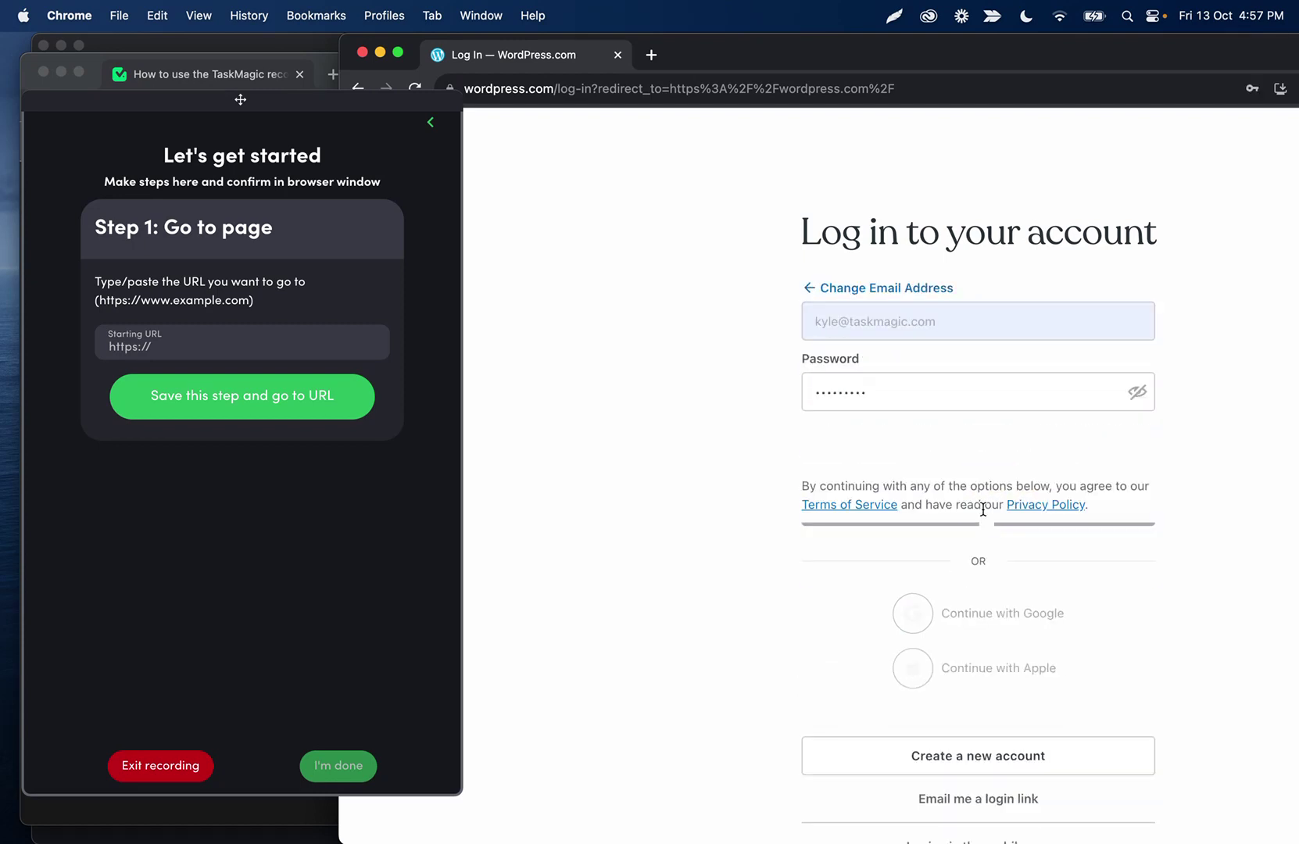
pyautogui.write('•••••')
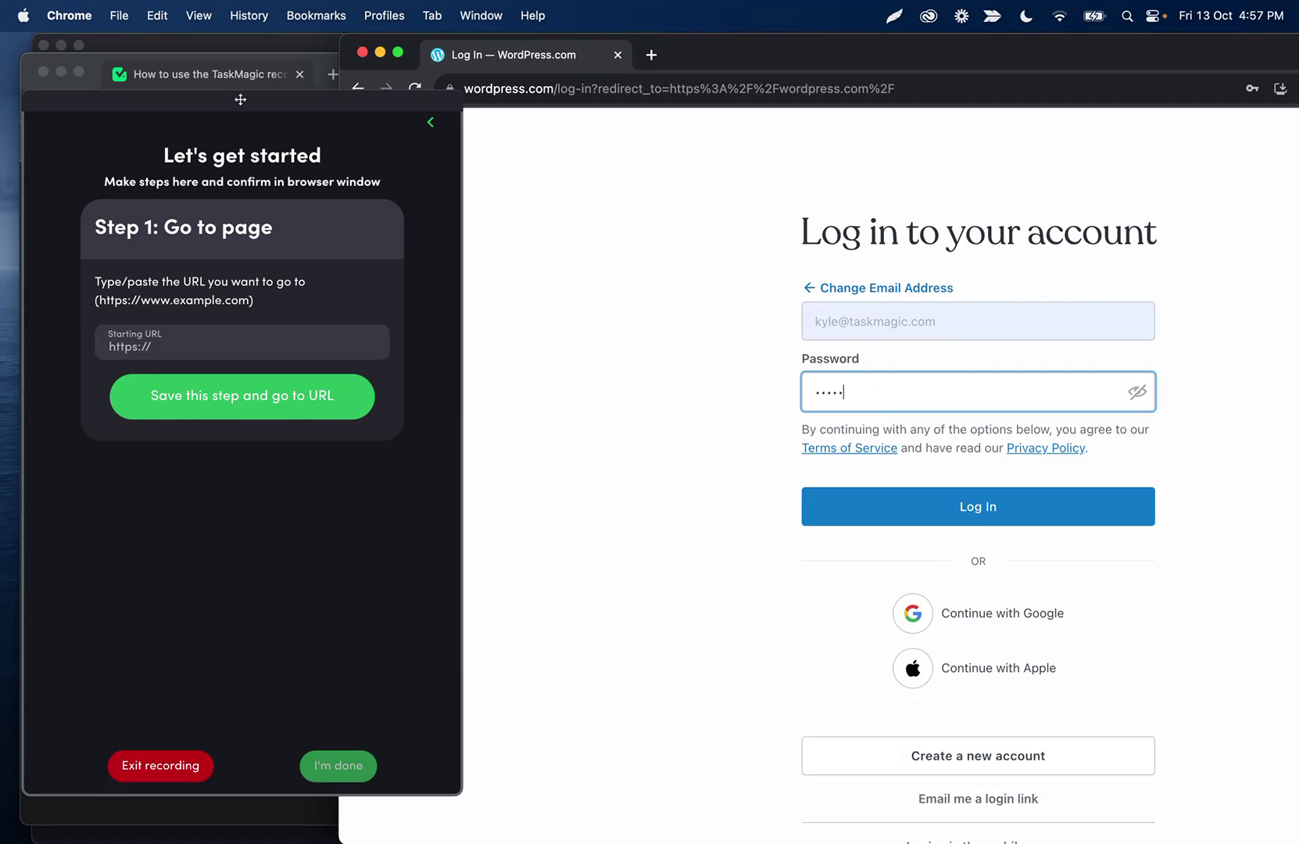
pyautogui.press('Return')
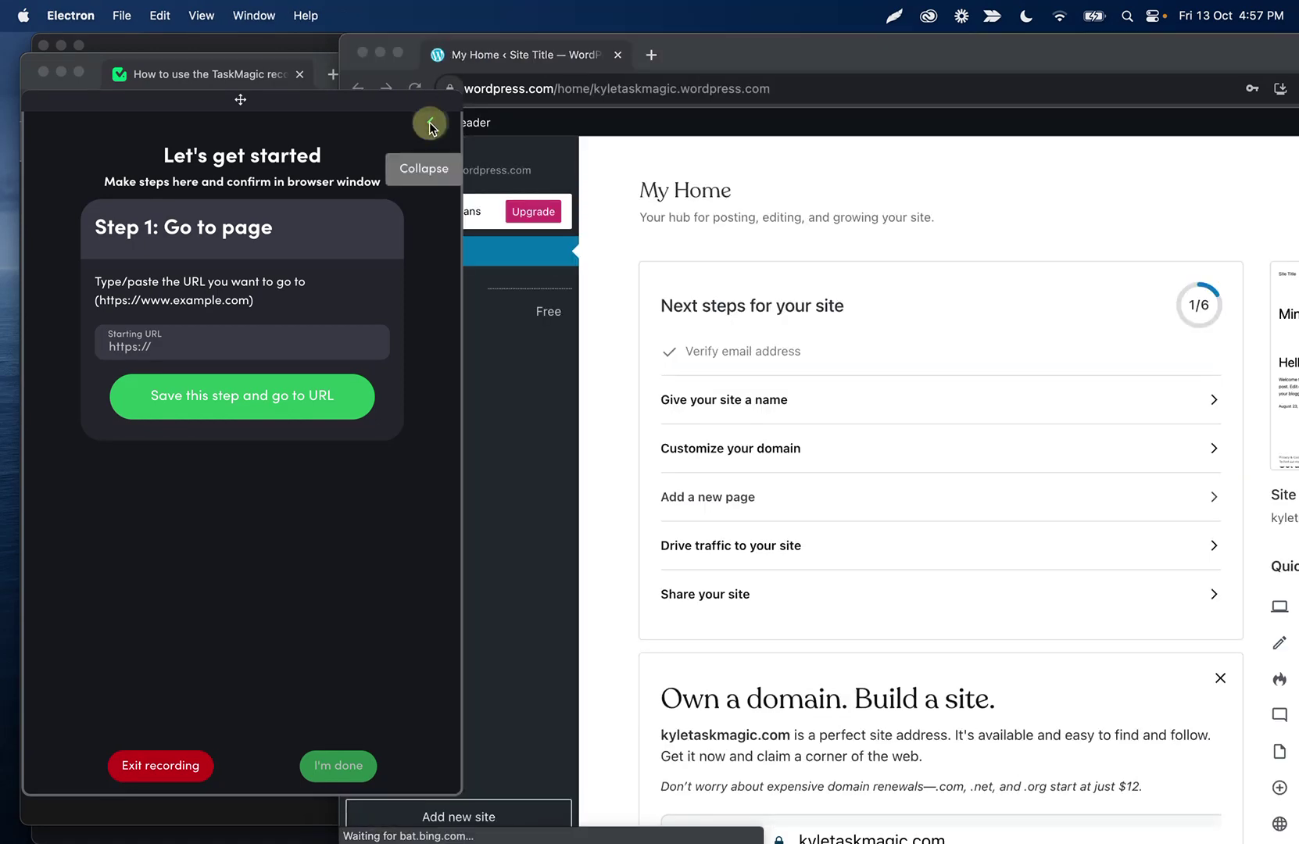
# Collapse the recorder and open the site's Users page from the sidebar.
pyautogui.click(430, 122)
pyautogui.scroll(-3, 434, 626)
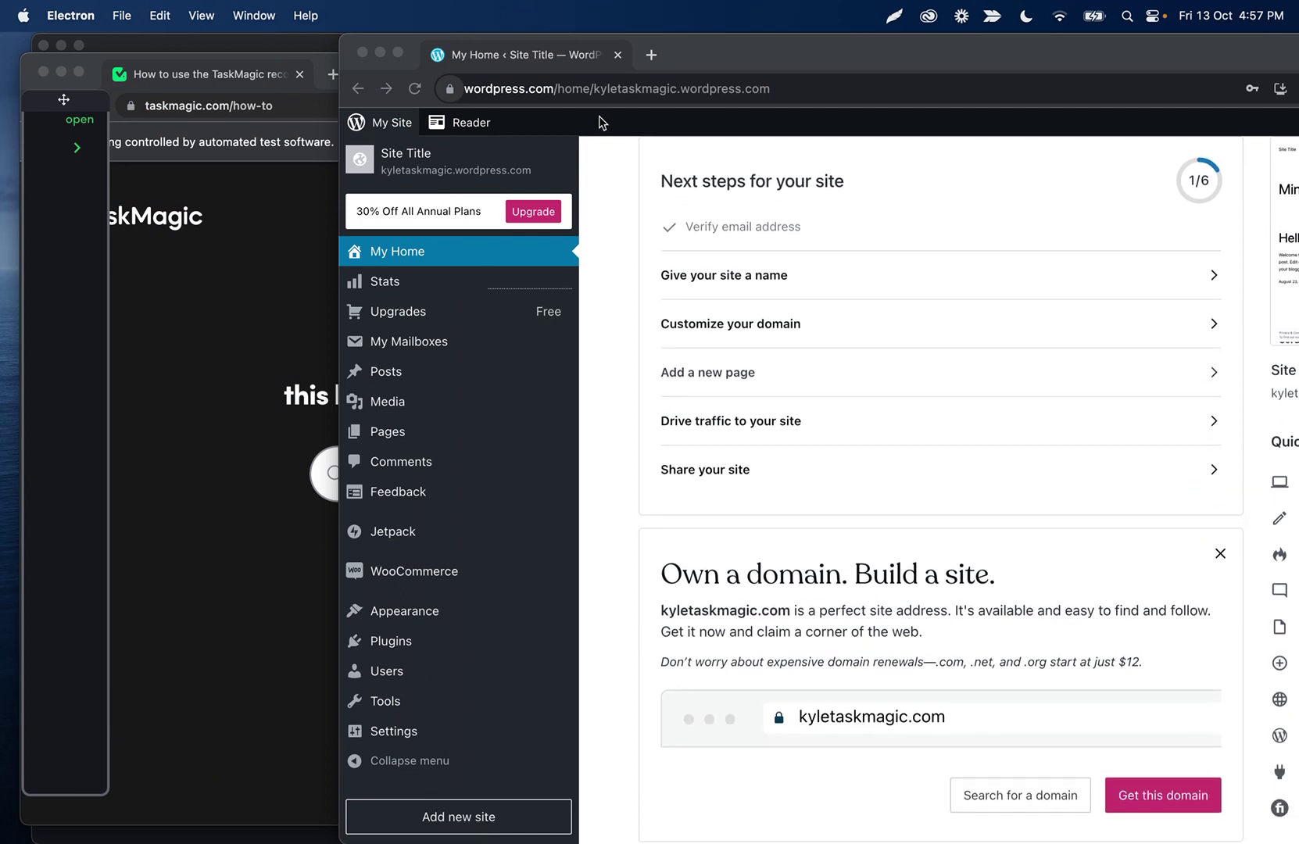
pyautogui.click(401, 671)
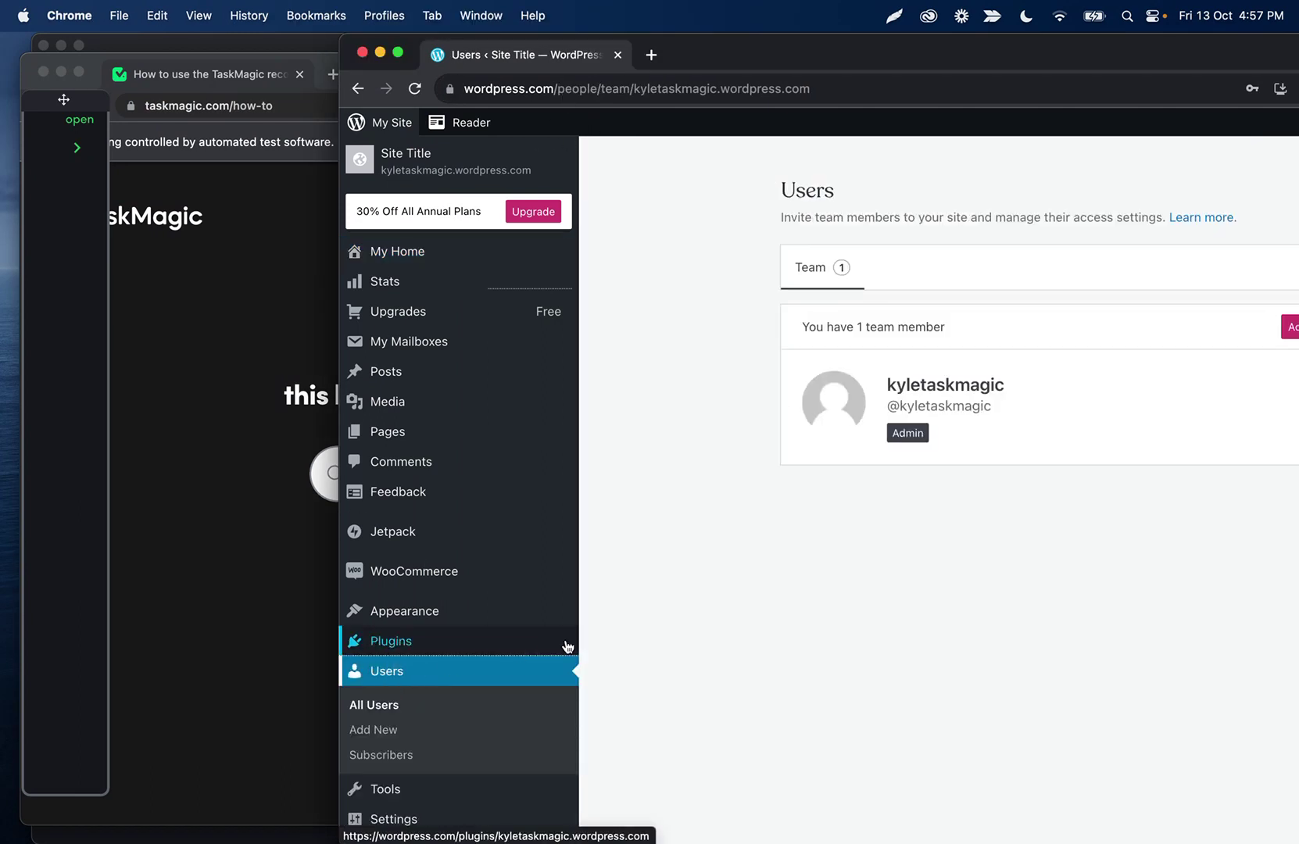
pyautogui.moveTo(839, 47); pyautogui.dragTo(705, 46)
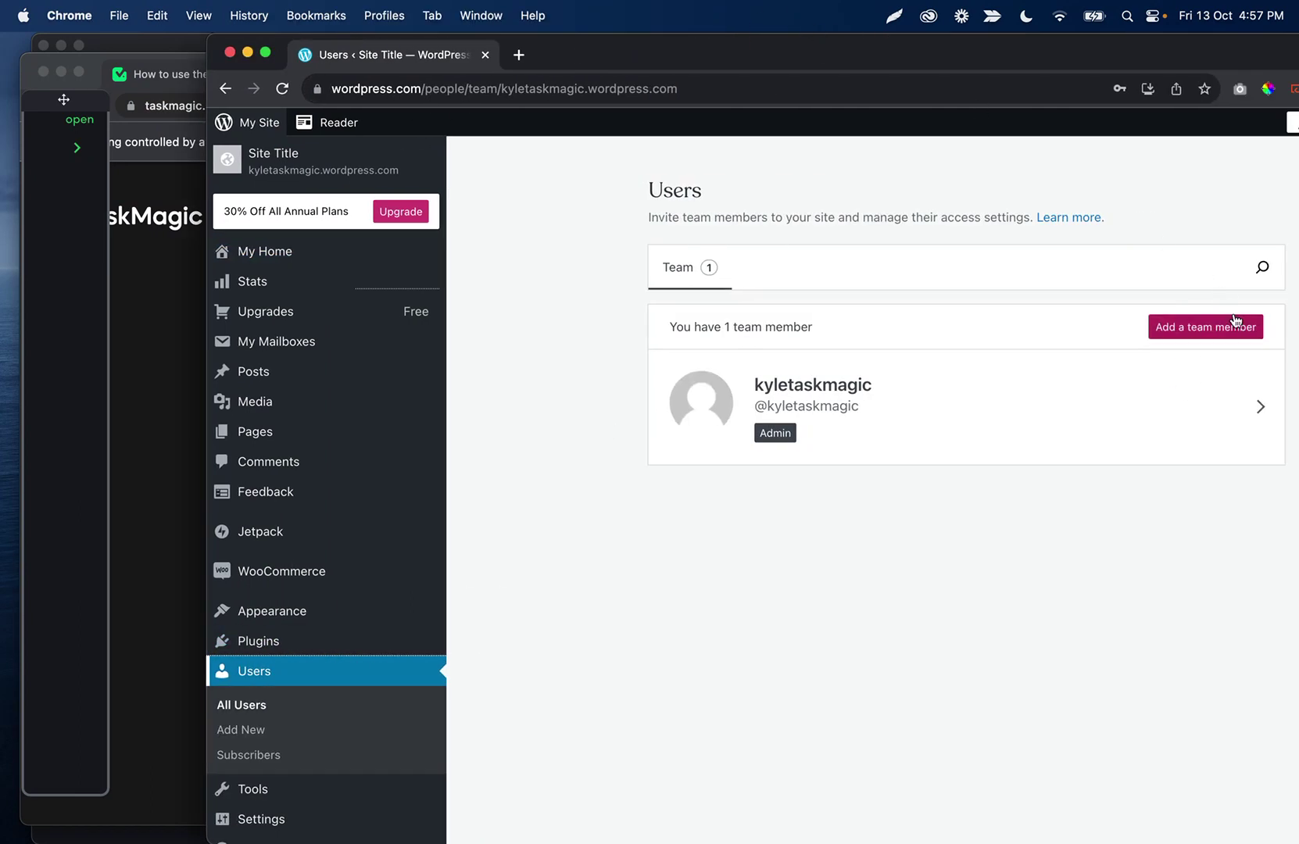
pyautogui.click(481, 53)
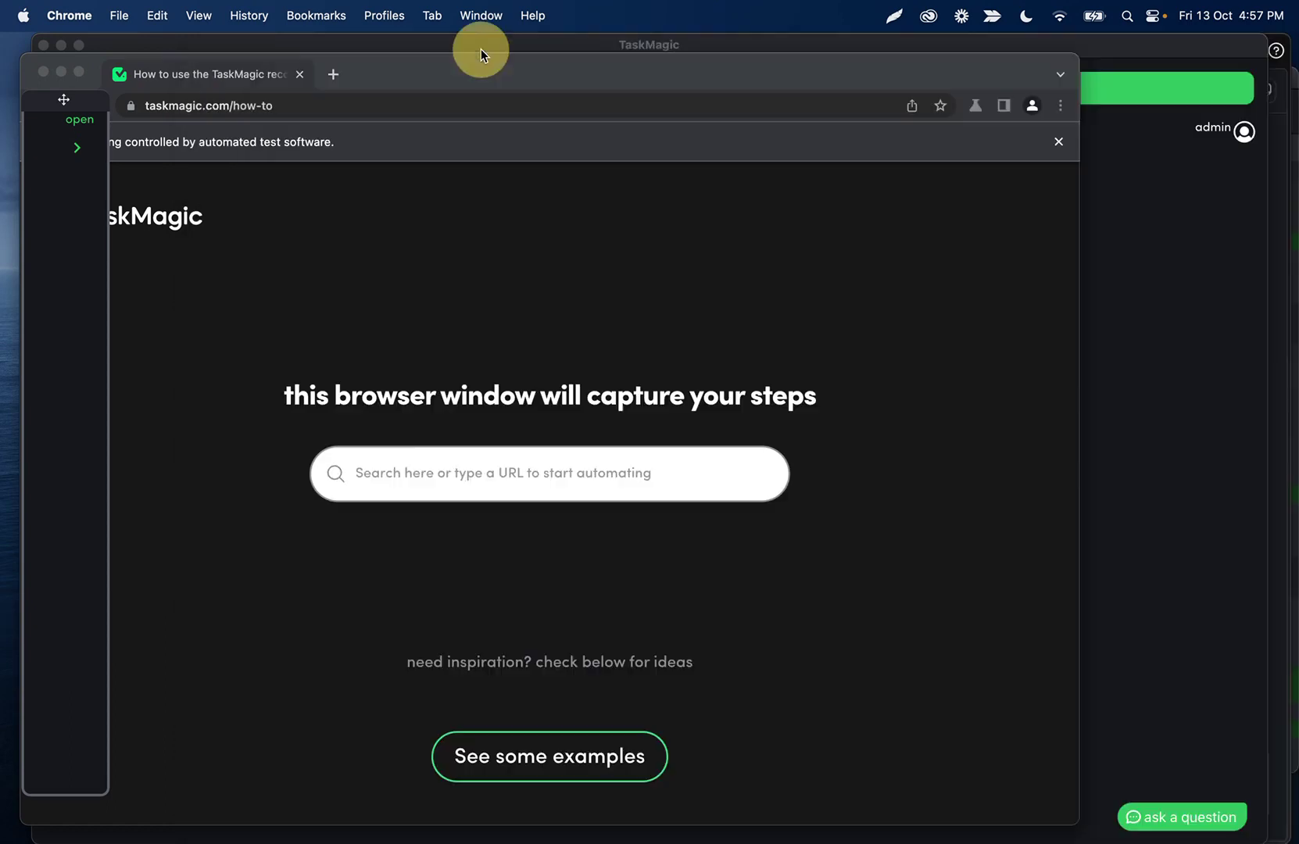
pyautogui.click(77, 147)
pyautogui.click(298, 333)
pyautogui.write('wordpress.com')
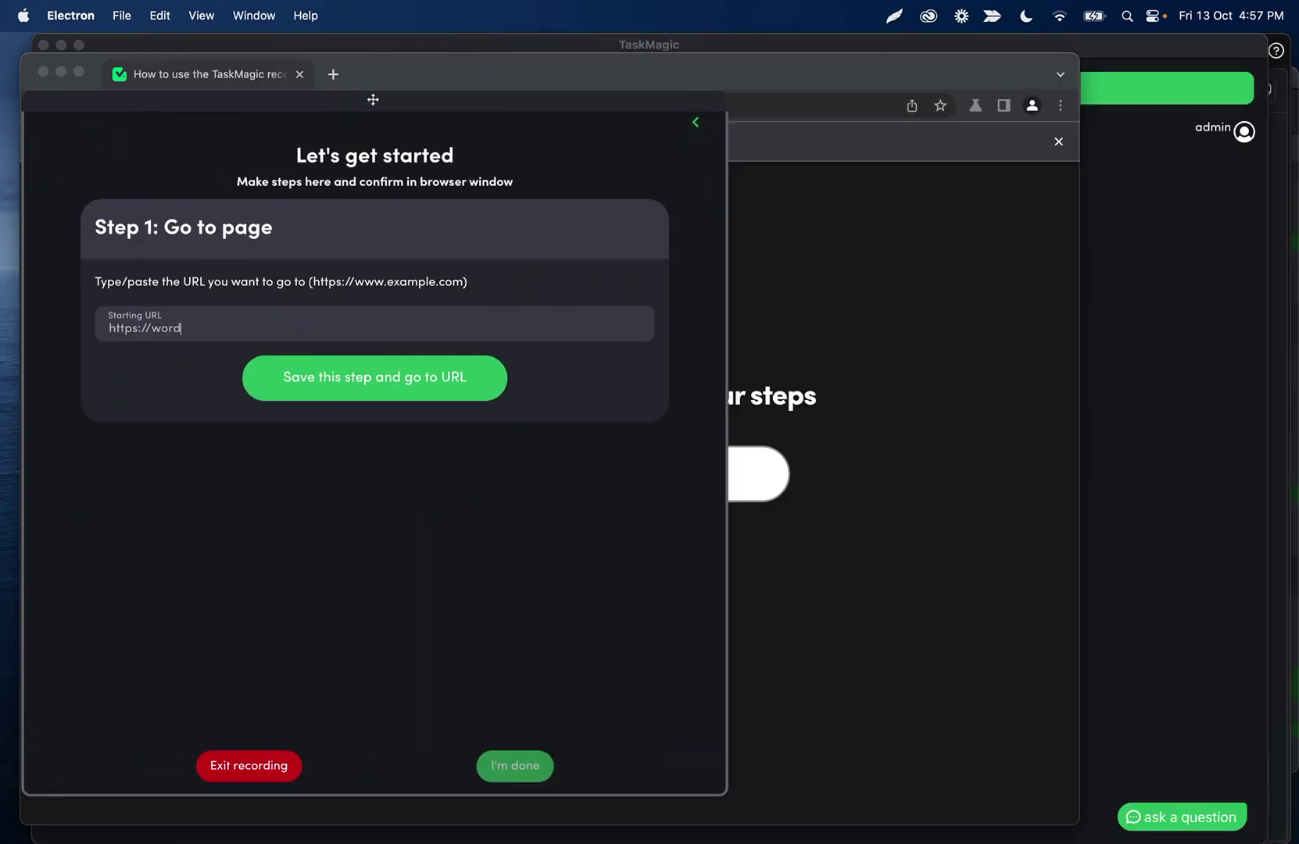
pyautogui.click(328, 394)
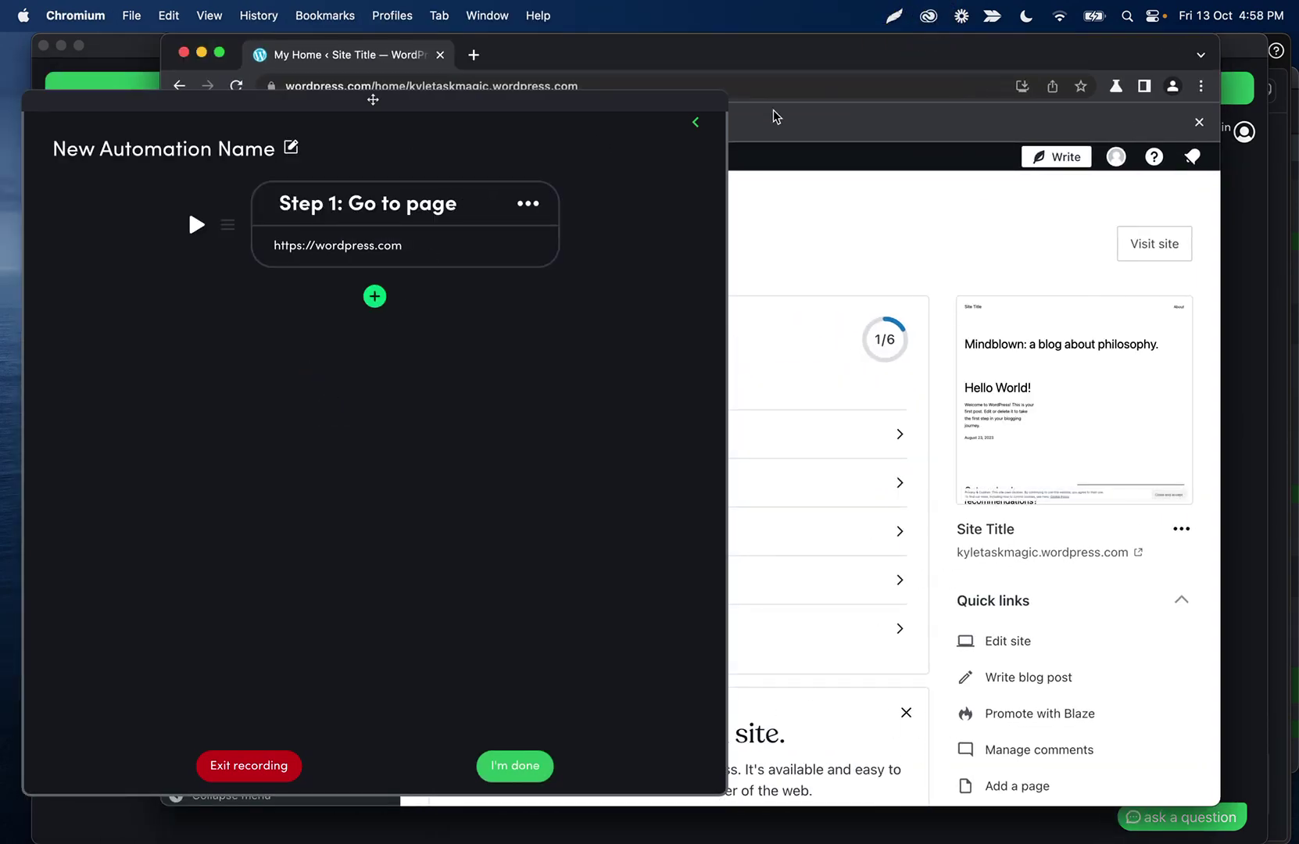
pyautogui.click(695, 122)
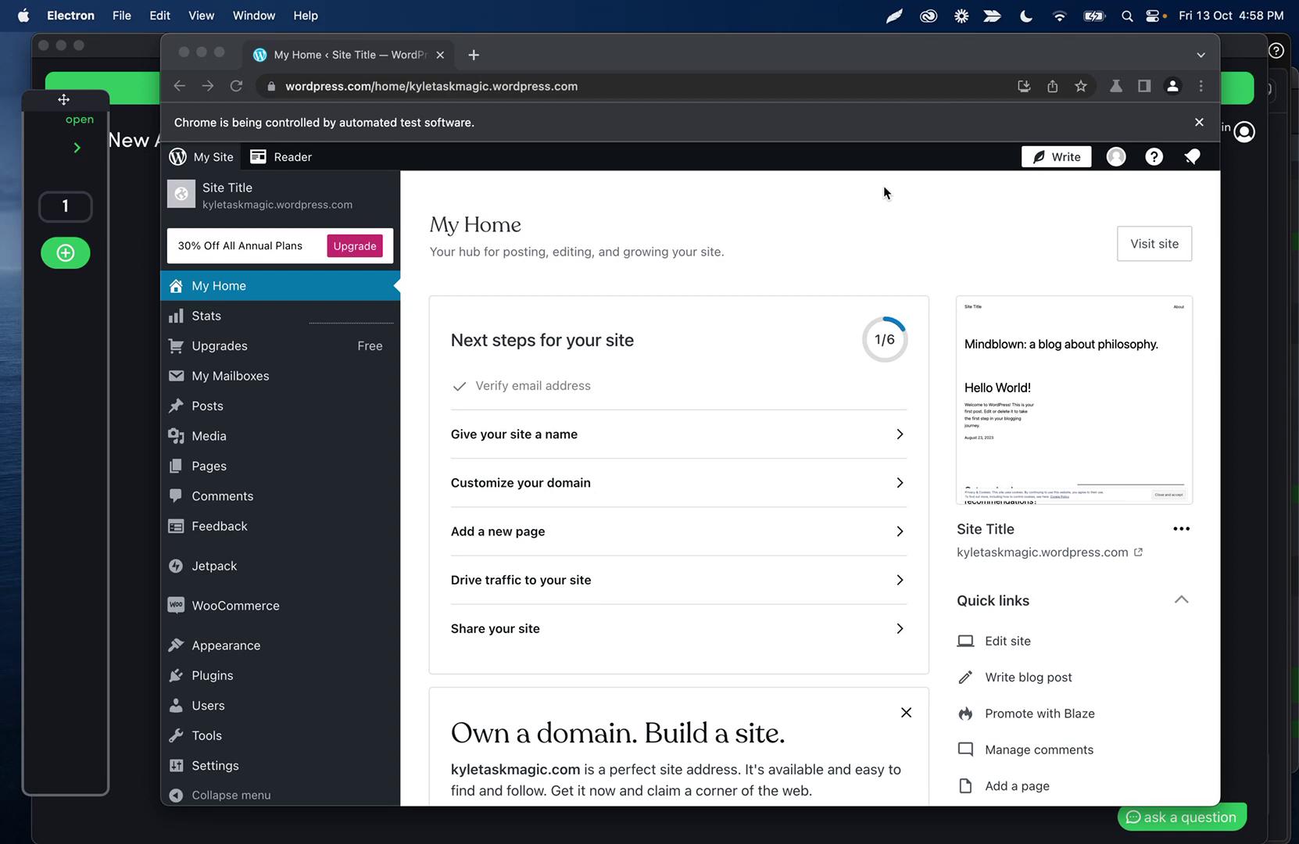
# Record Step 2 as a click on the Users sidebar item and confirm it.
pyautogui.click(838, 41)
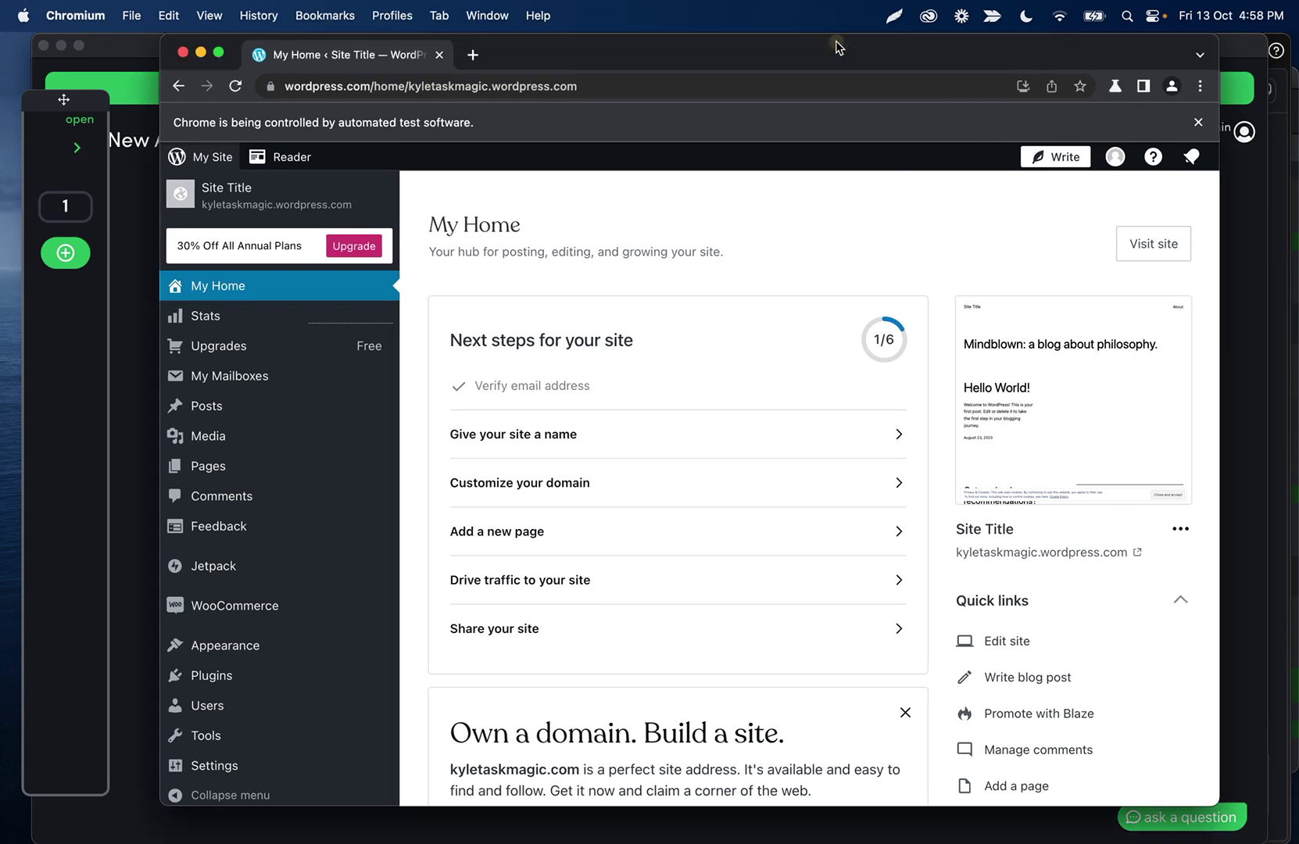
pyautogui.click(85, 156)
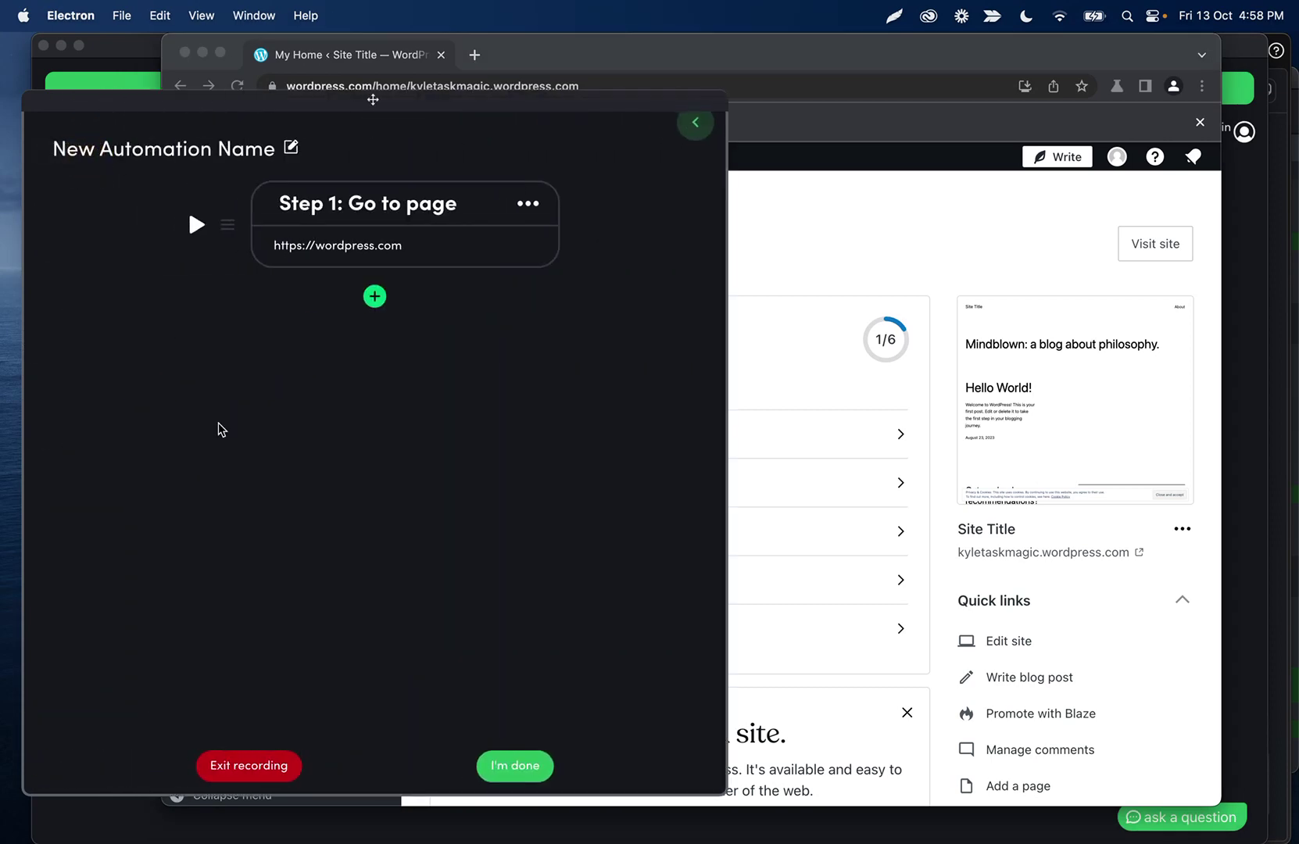
pyautogui.click(374, 293)
pyautogui.click(466, 269)
pyautogui.click(232, 335)
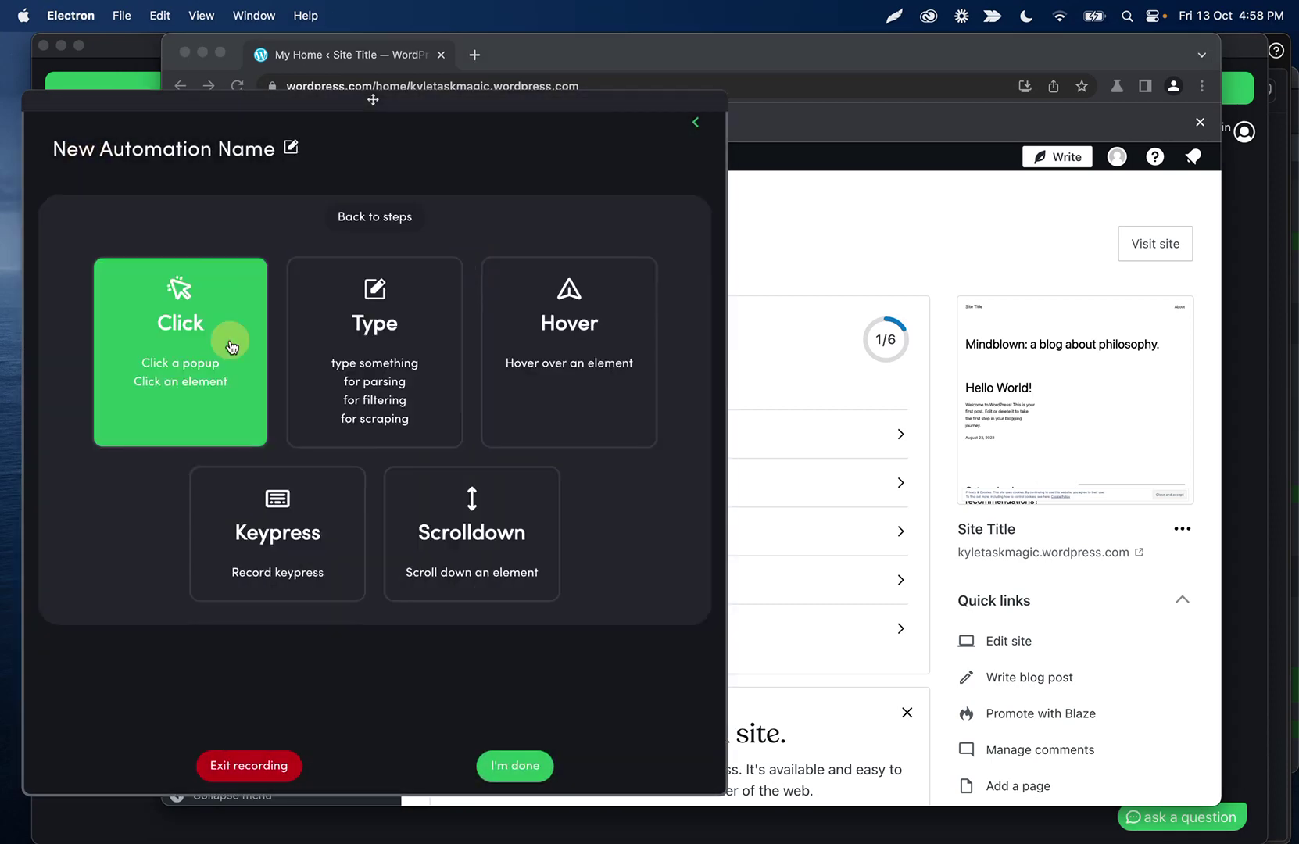
pyautogui.scroll(-2, 340, 642)
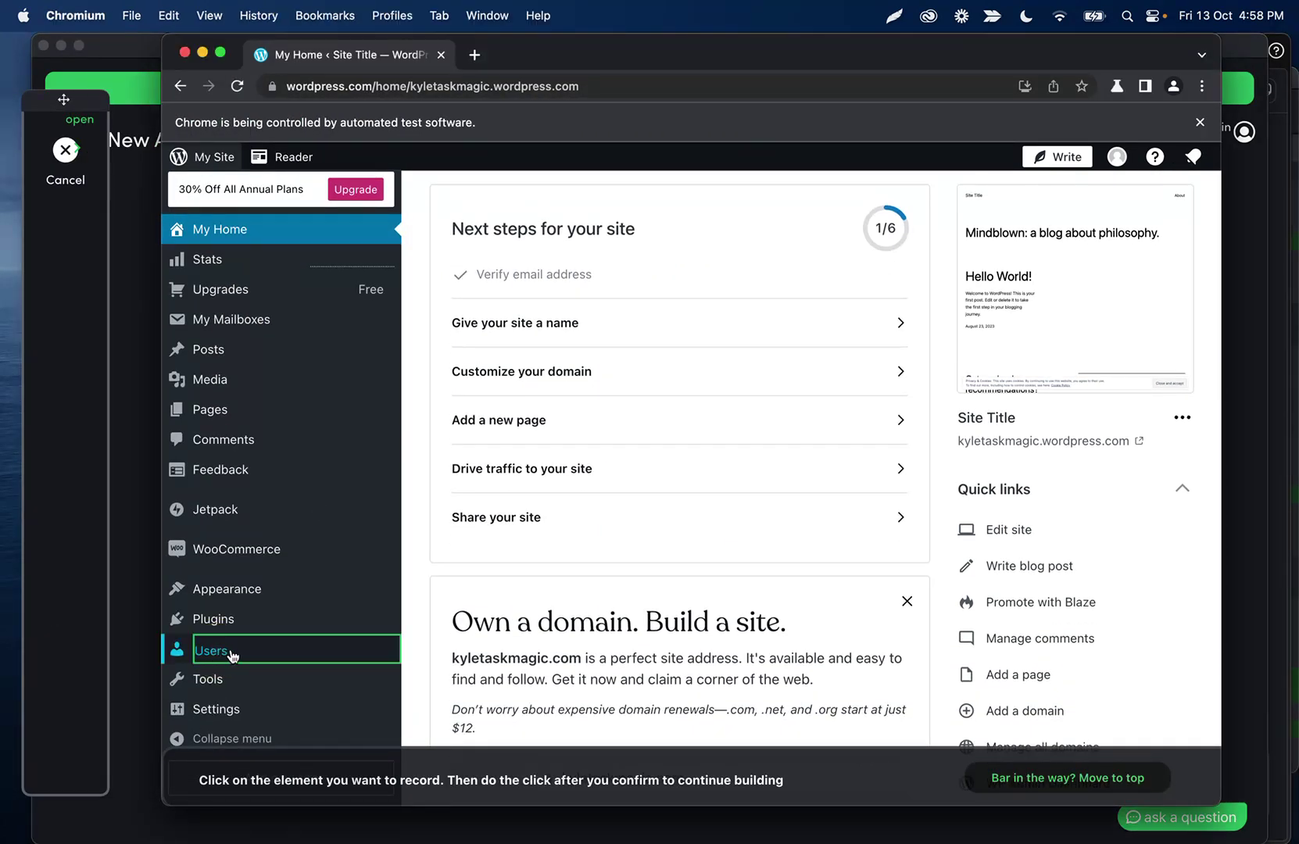
pyautogui.moveTo(209, 649)
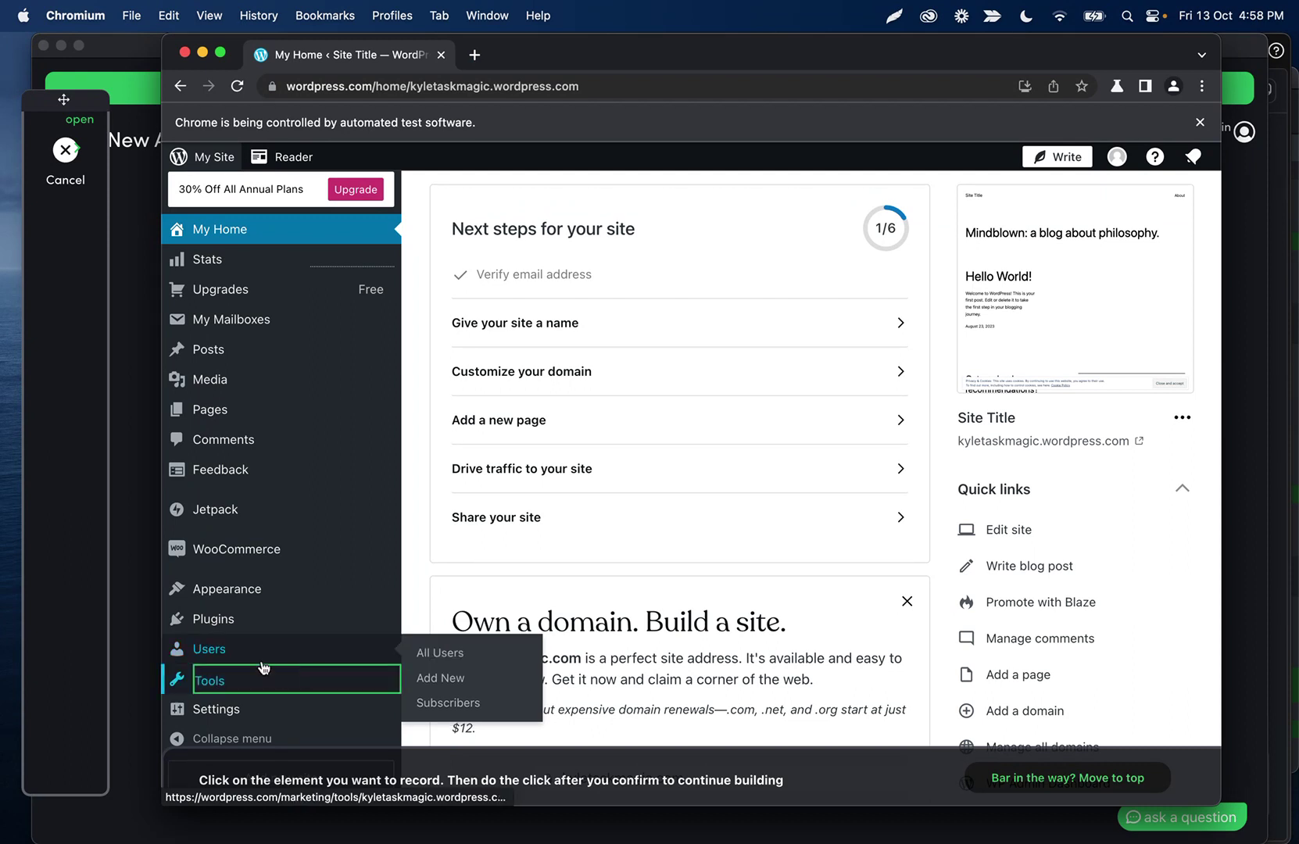
pyautogui.click(244, 651)
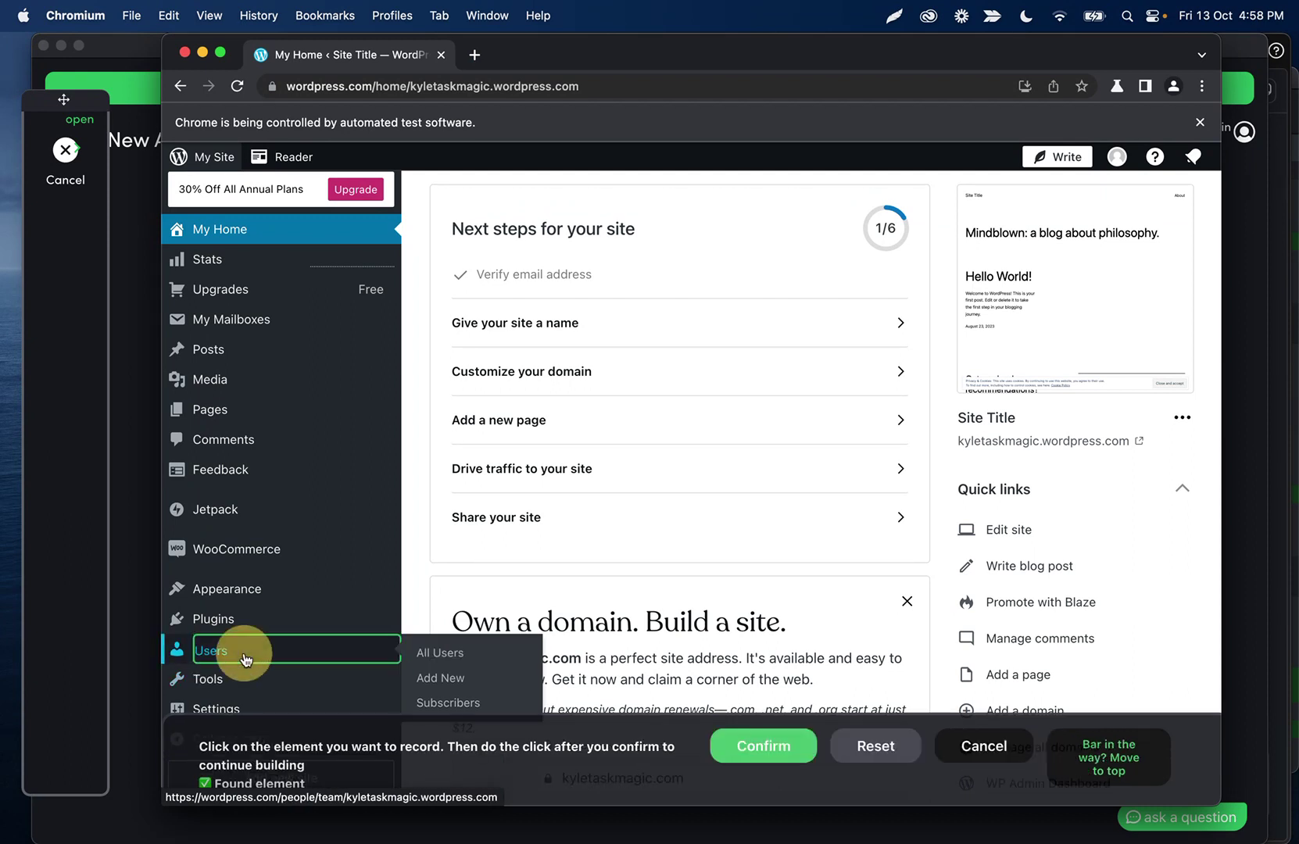
pyautogui.click(749, 749)
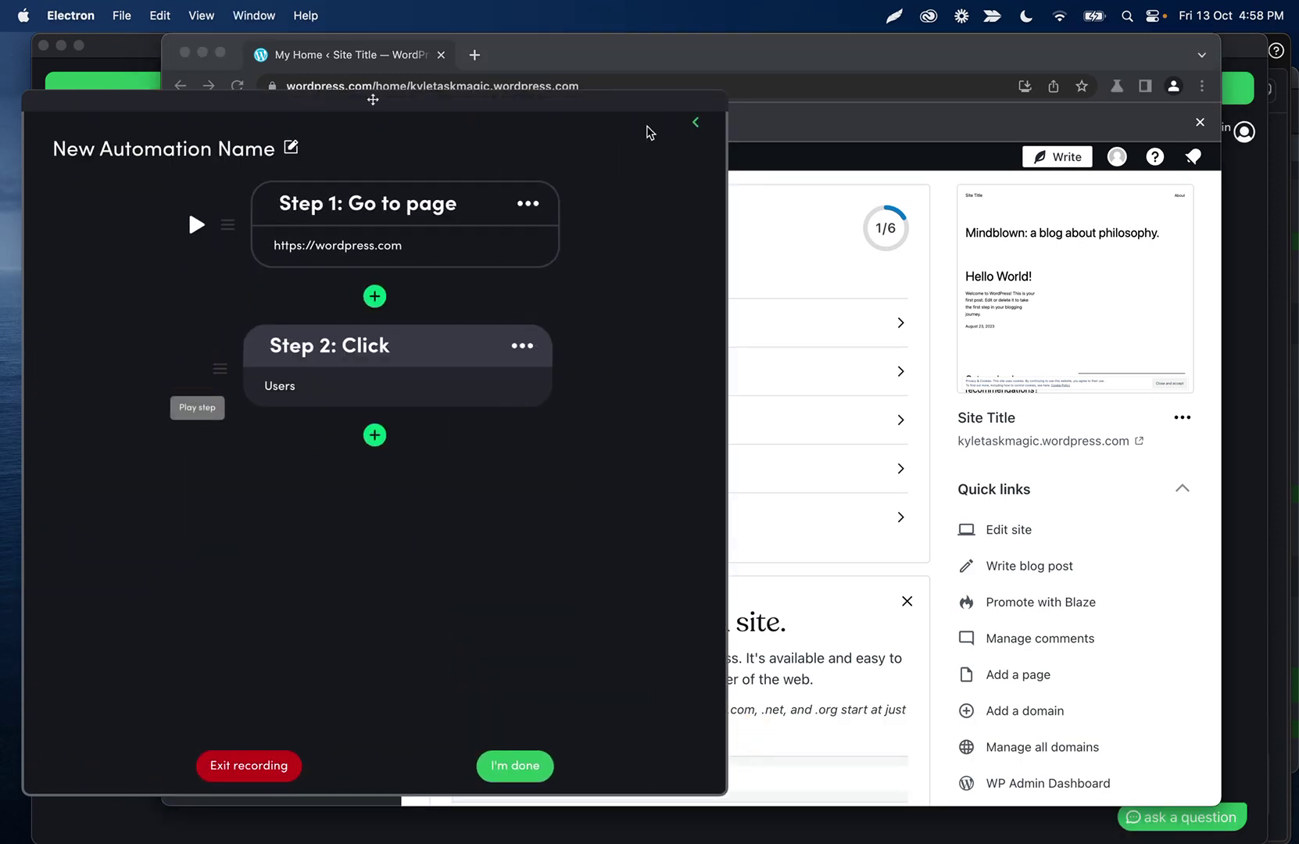
pyautogui.click(695, 122)
pyautogui.moveTo(665, 47); pyautogui.dragTo(691, 35)
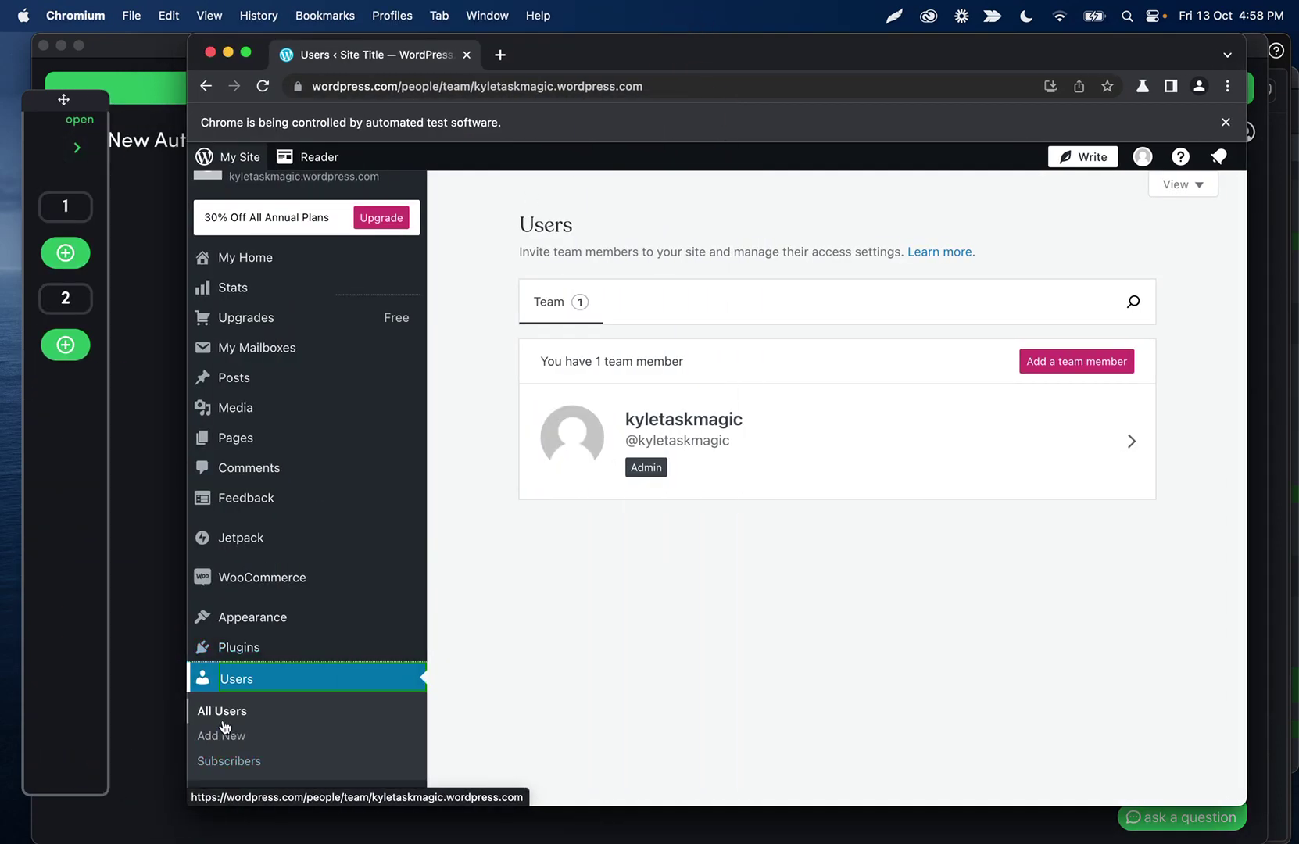
pyautogui.scroll(-2, 265, 621)
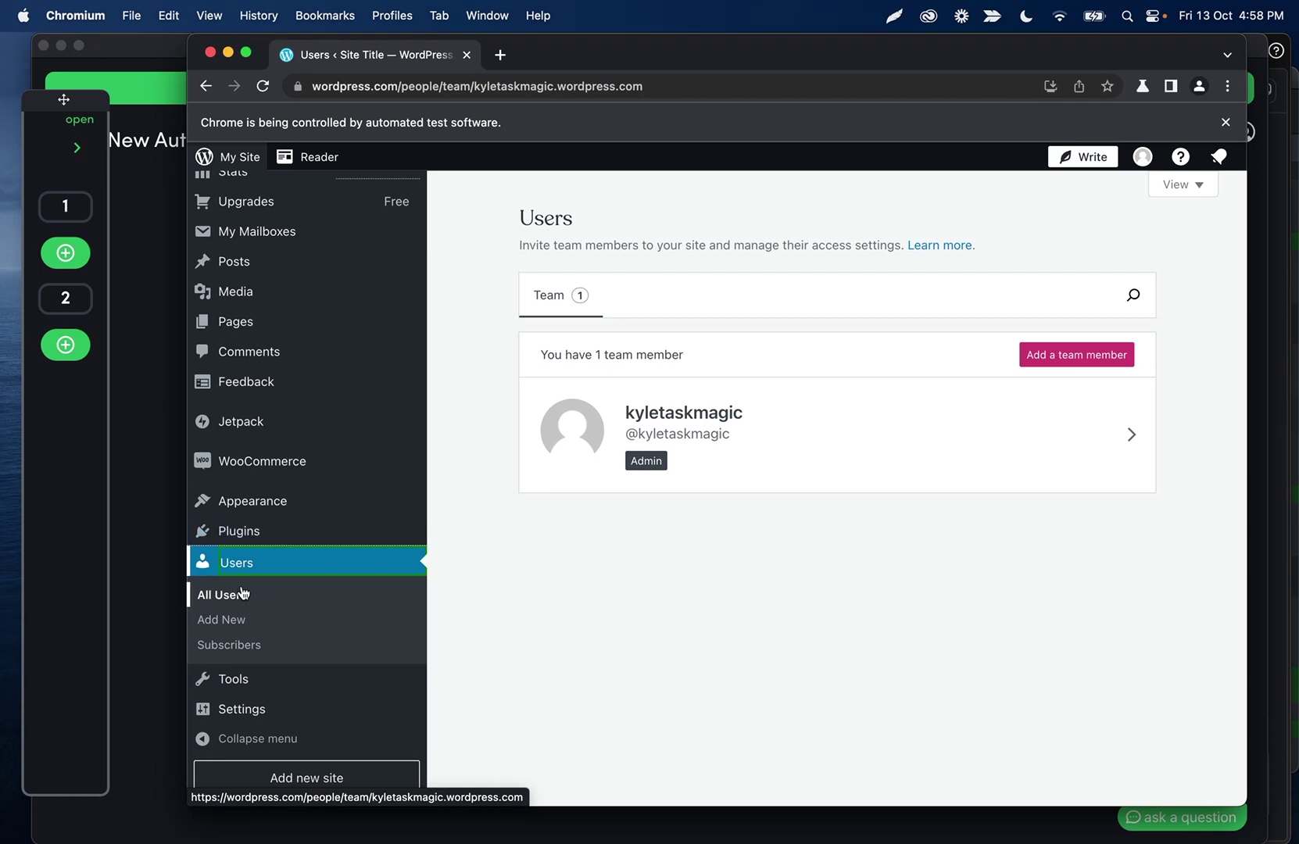
pyautogui.click(79, 147)
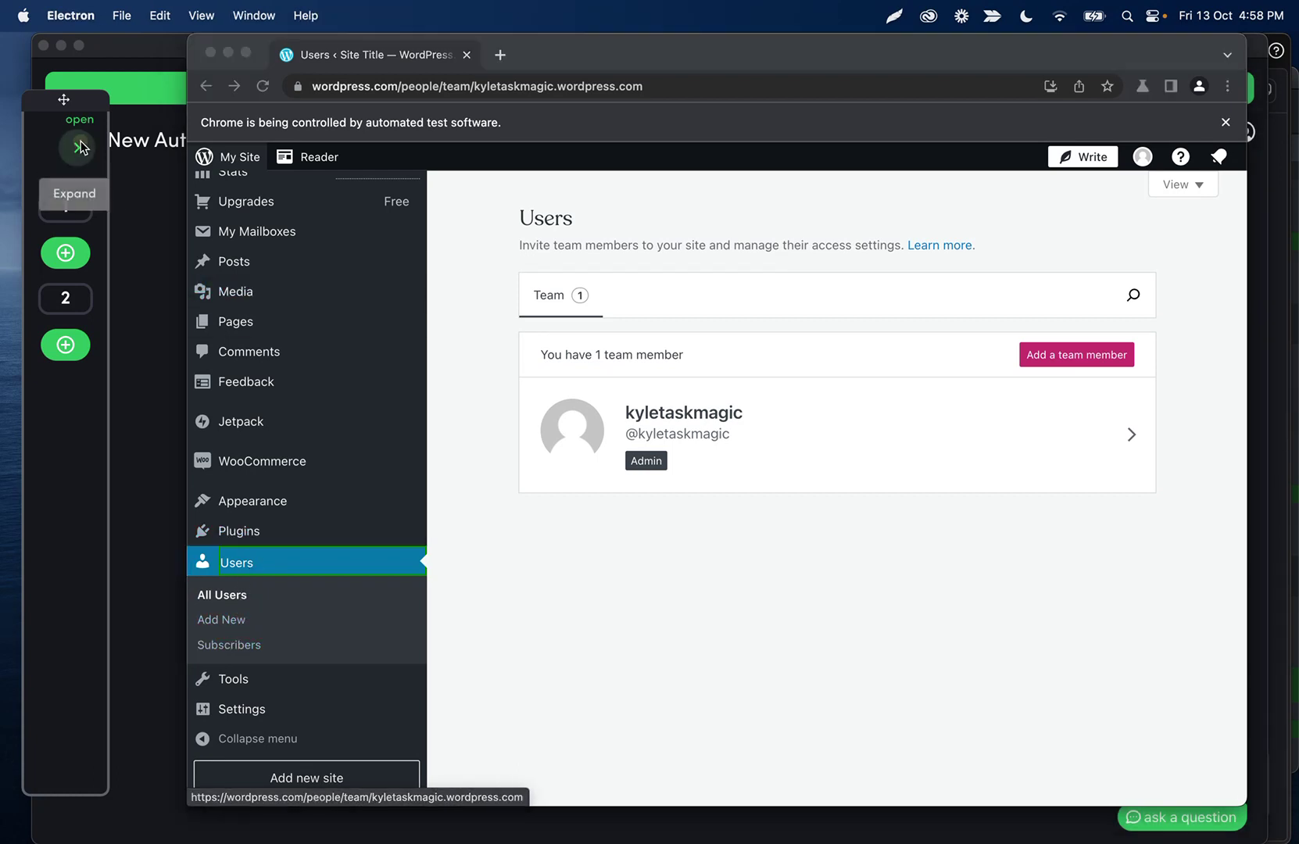
pyautogui.click(368, 435)
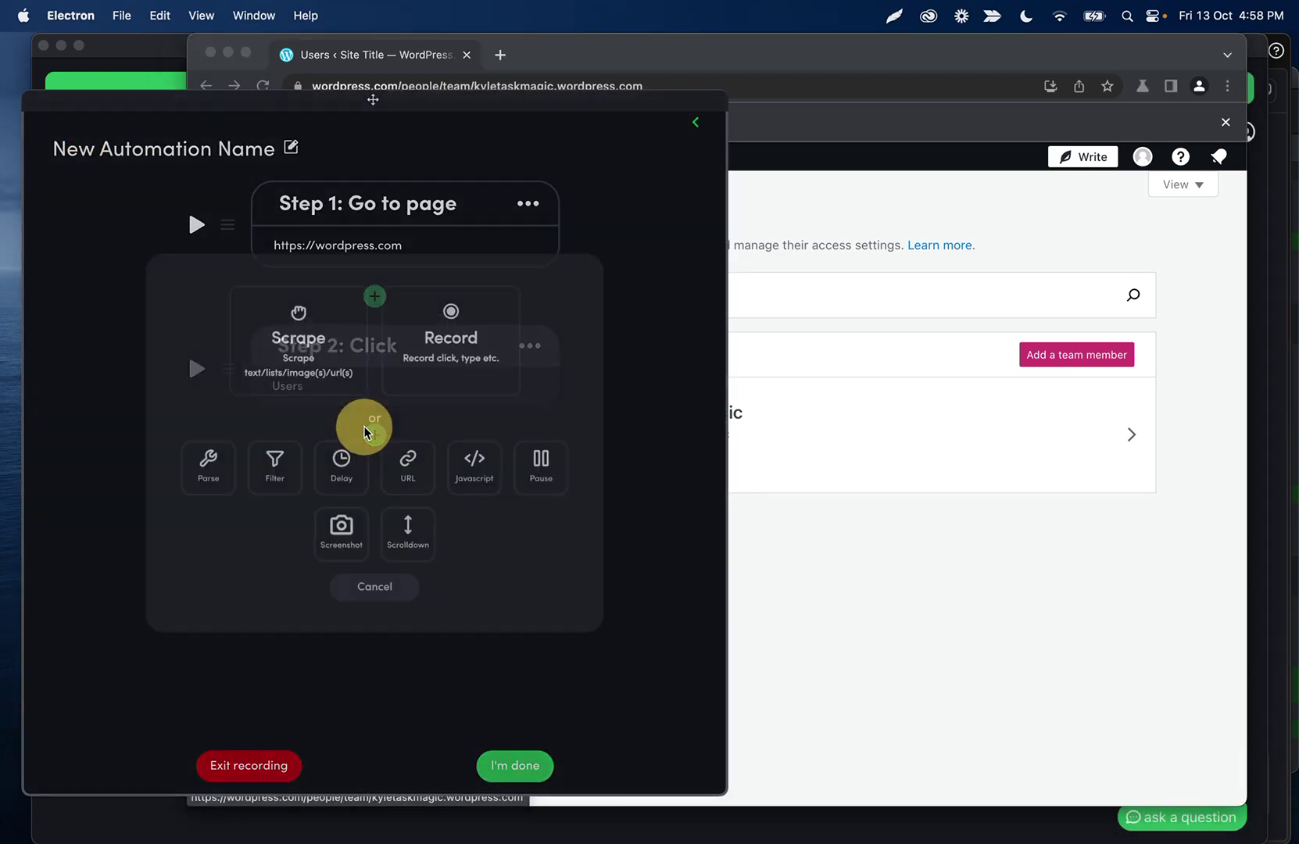
pyautogui.click(469, 304)
pyautogui.click(217, 336)
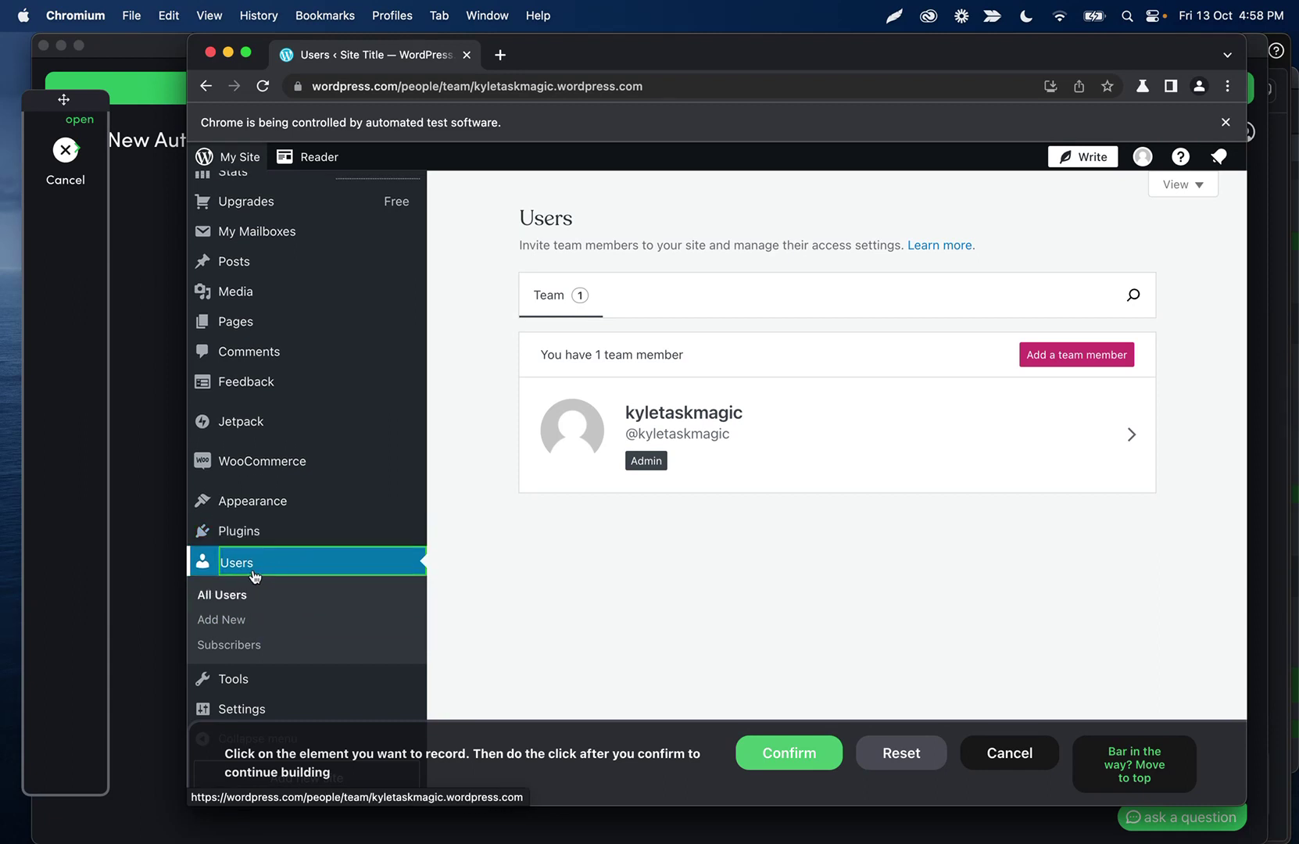
pyautogui.click(276, 620)
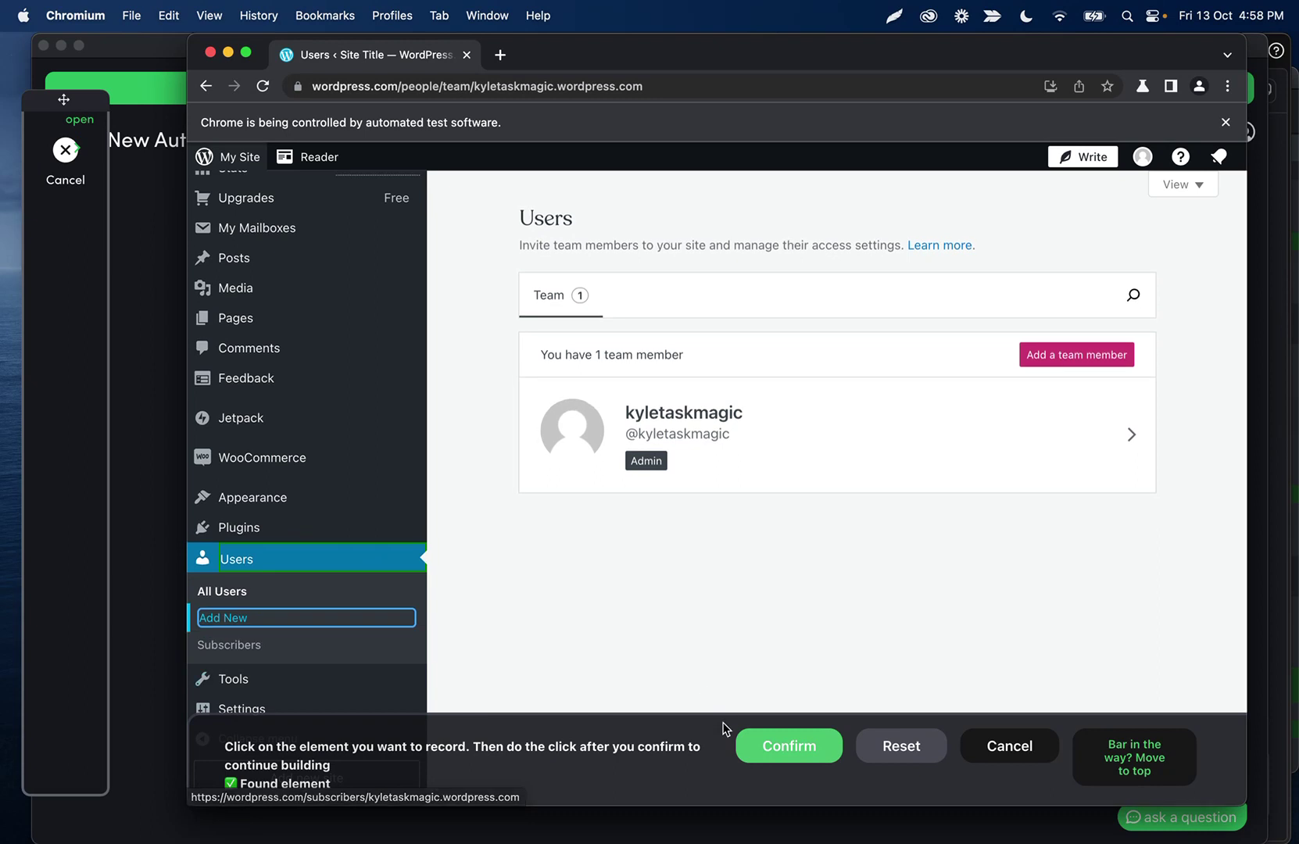
pyautogui.click(998, 748)
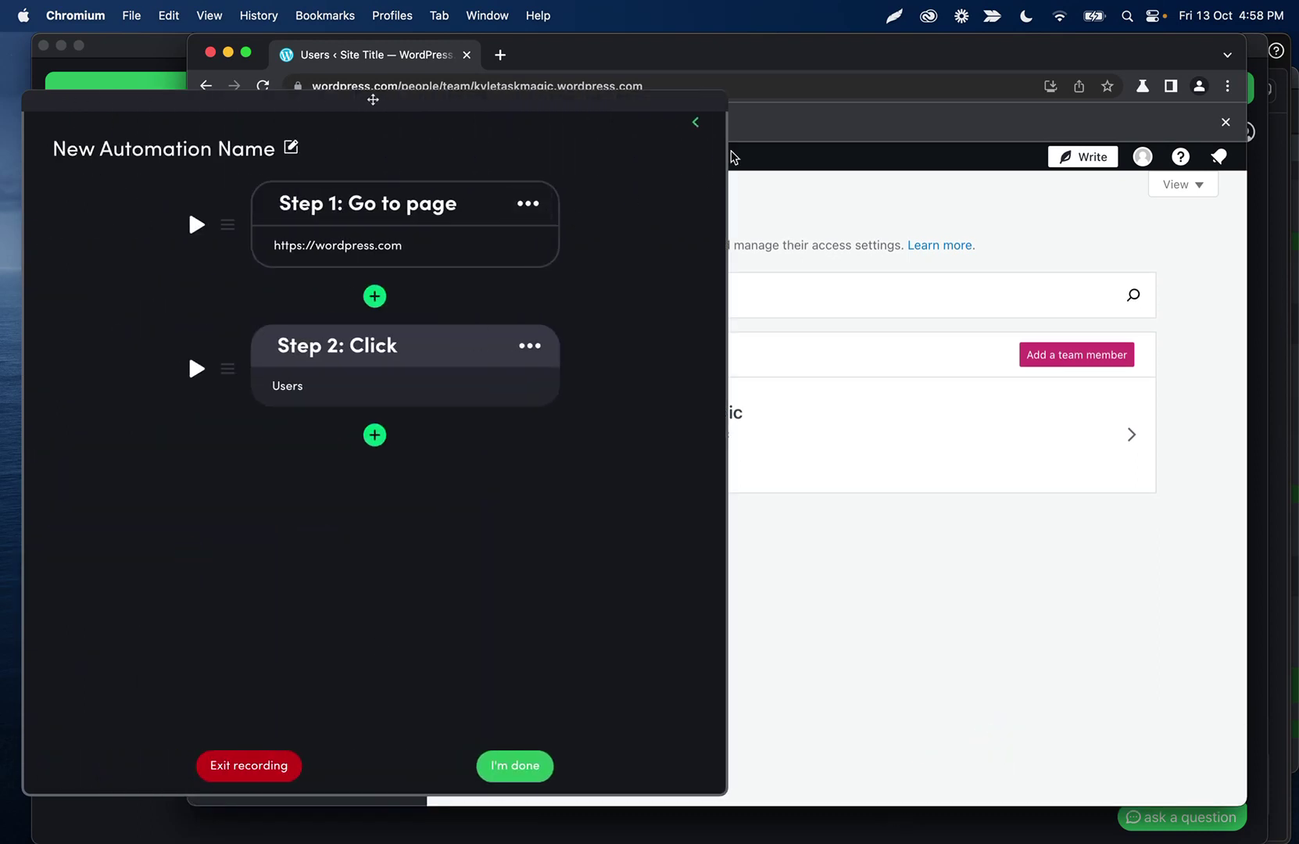
pyautogui.click(697, 122)
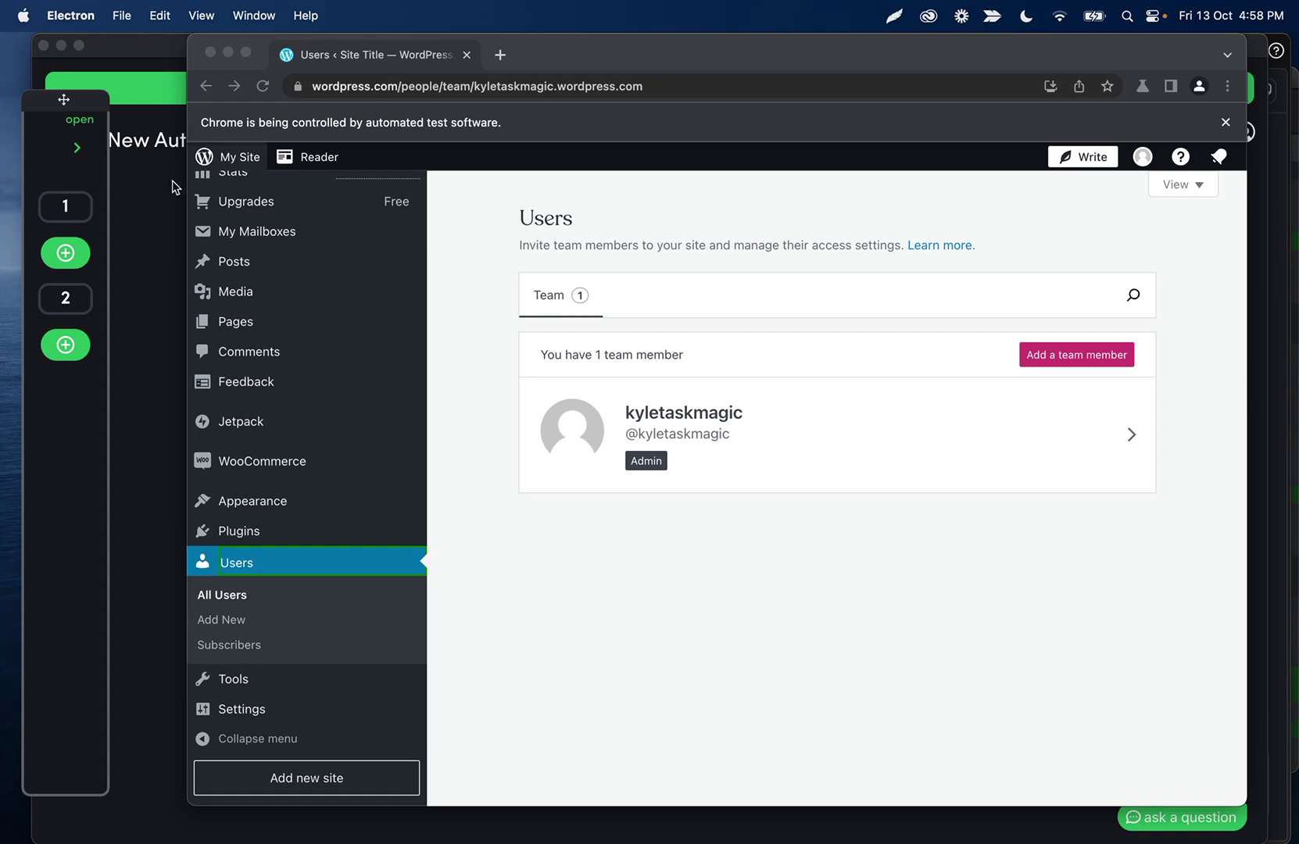
pyautogui.click(76, 147)
# Record Step 3 clicking Add a team member and run it to open Invite People.
pyautogui.click(371, 435)
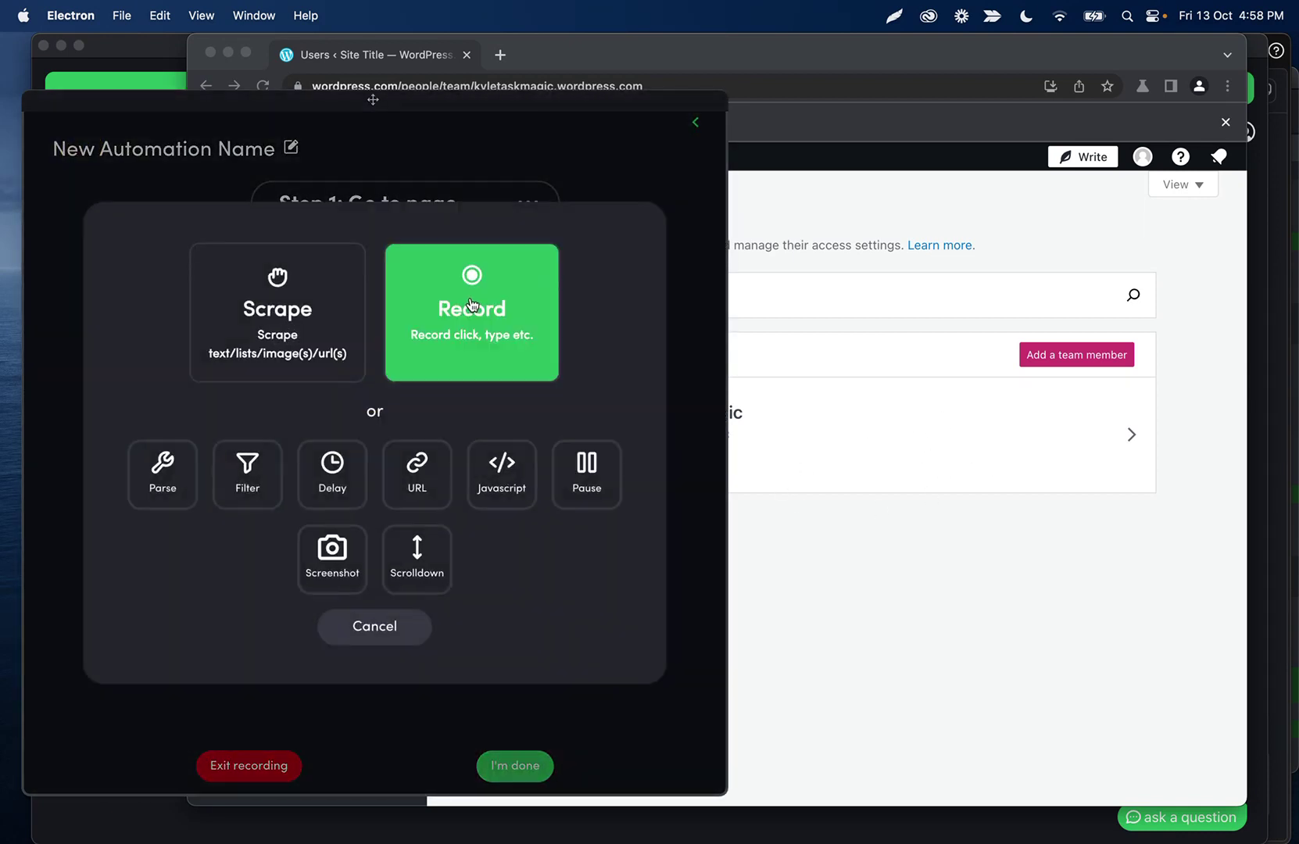
pyautogui.click(471, 304)
pyautogui.click(187, 347)
pyautogui.click(1051, 357)
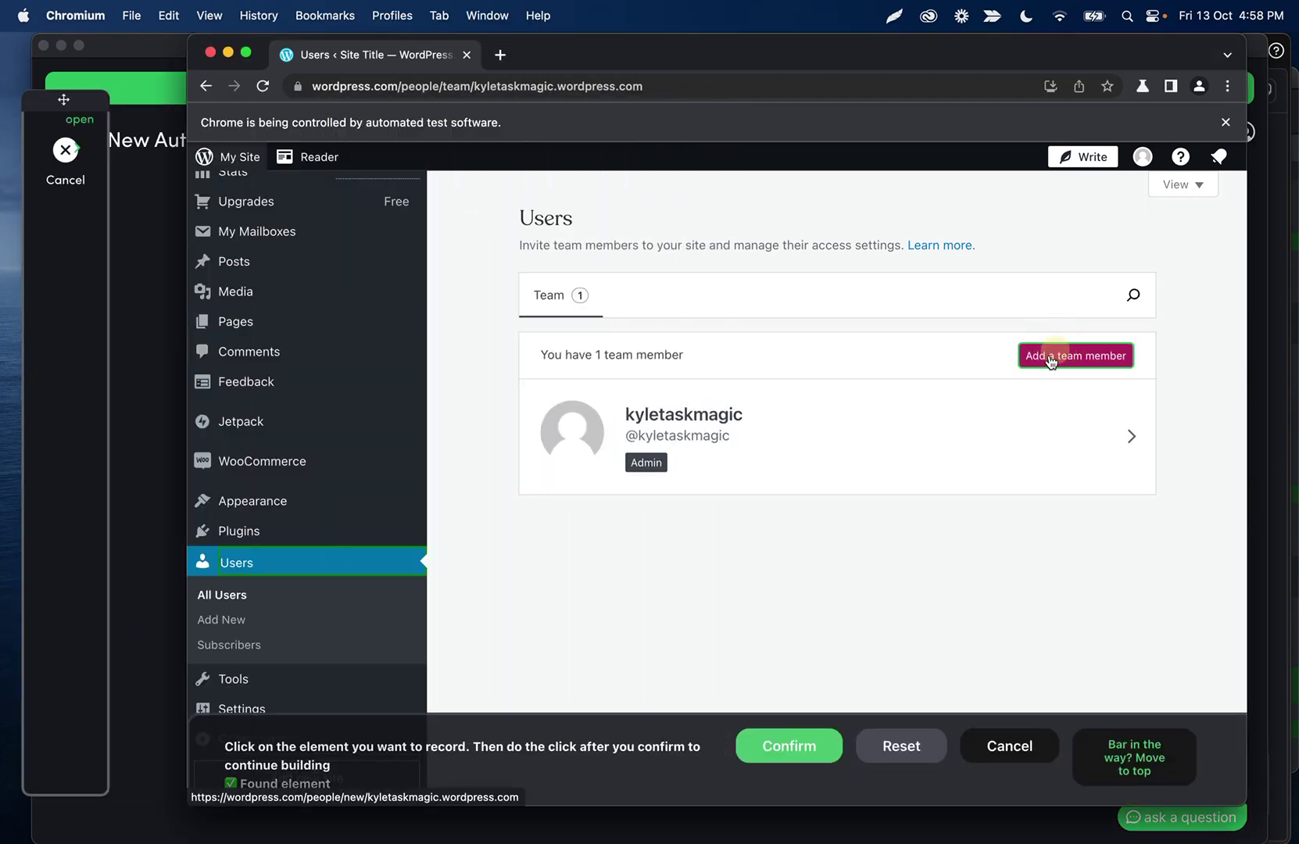
pyautogui.click(782, 743)
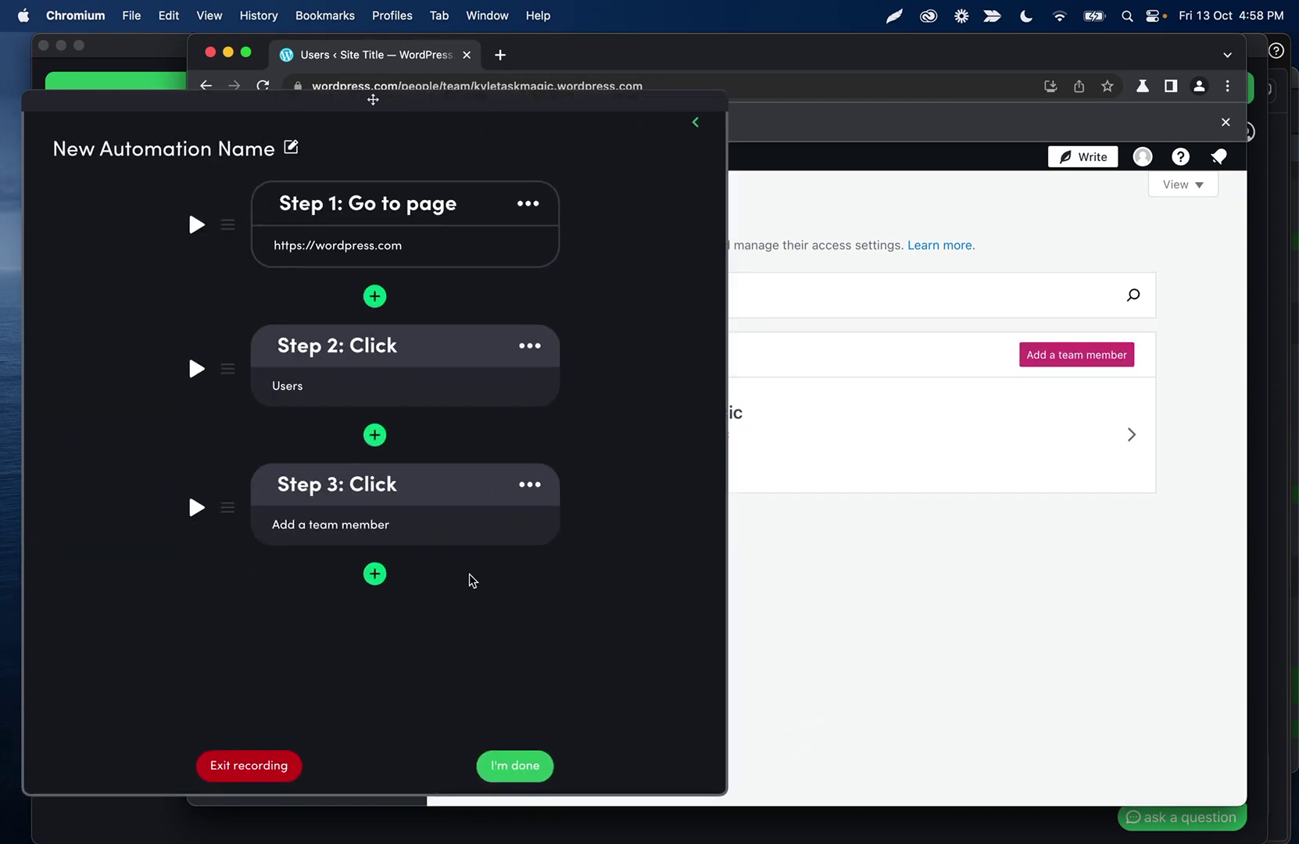
pyautogui.click(196, 507)
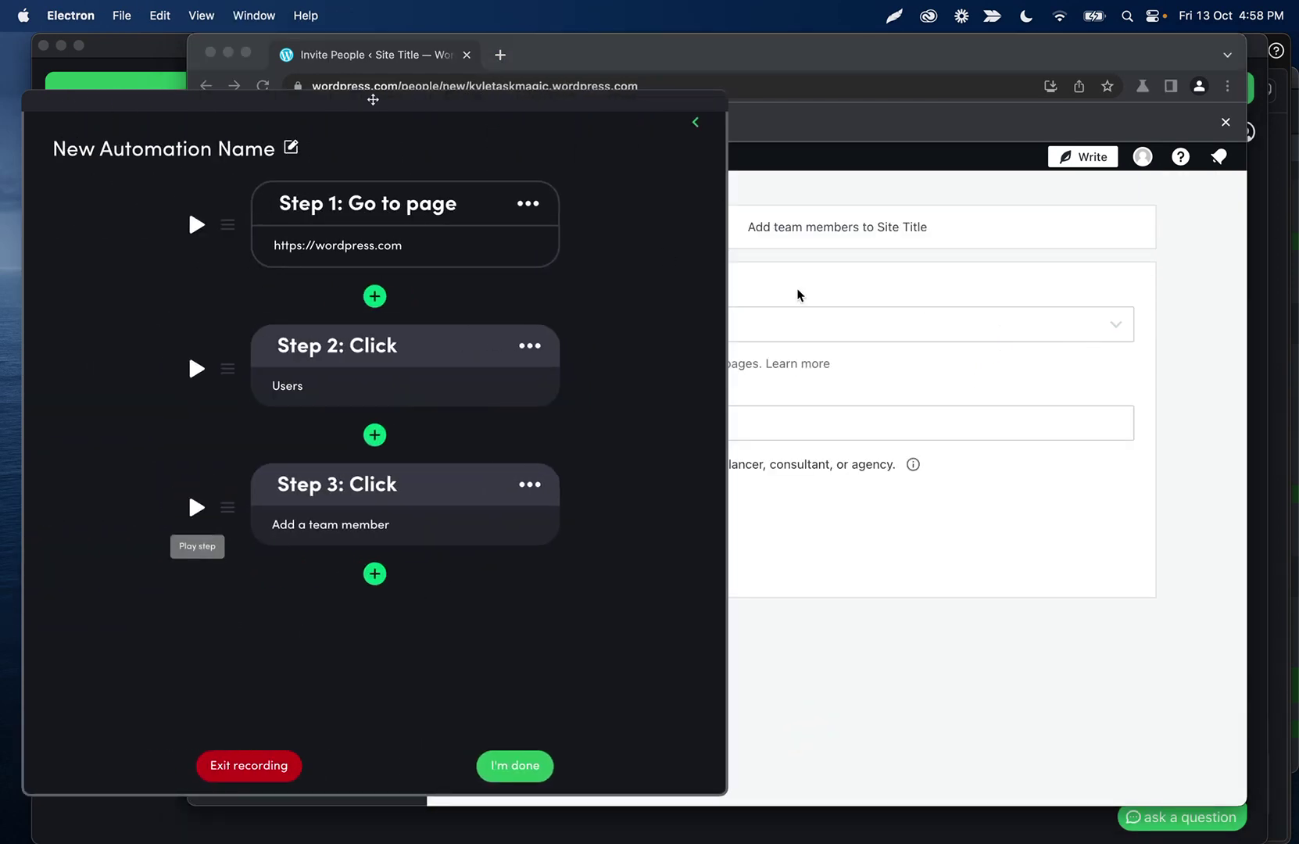
pyautogui.click(375, 573)
# Record Step 4 typing the invitee's email into the Email or Username field.
pyautogui.click(429, 322)
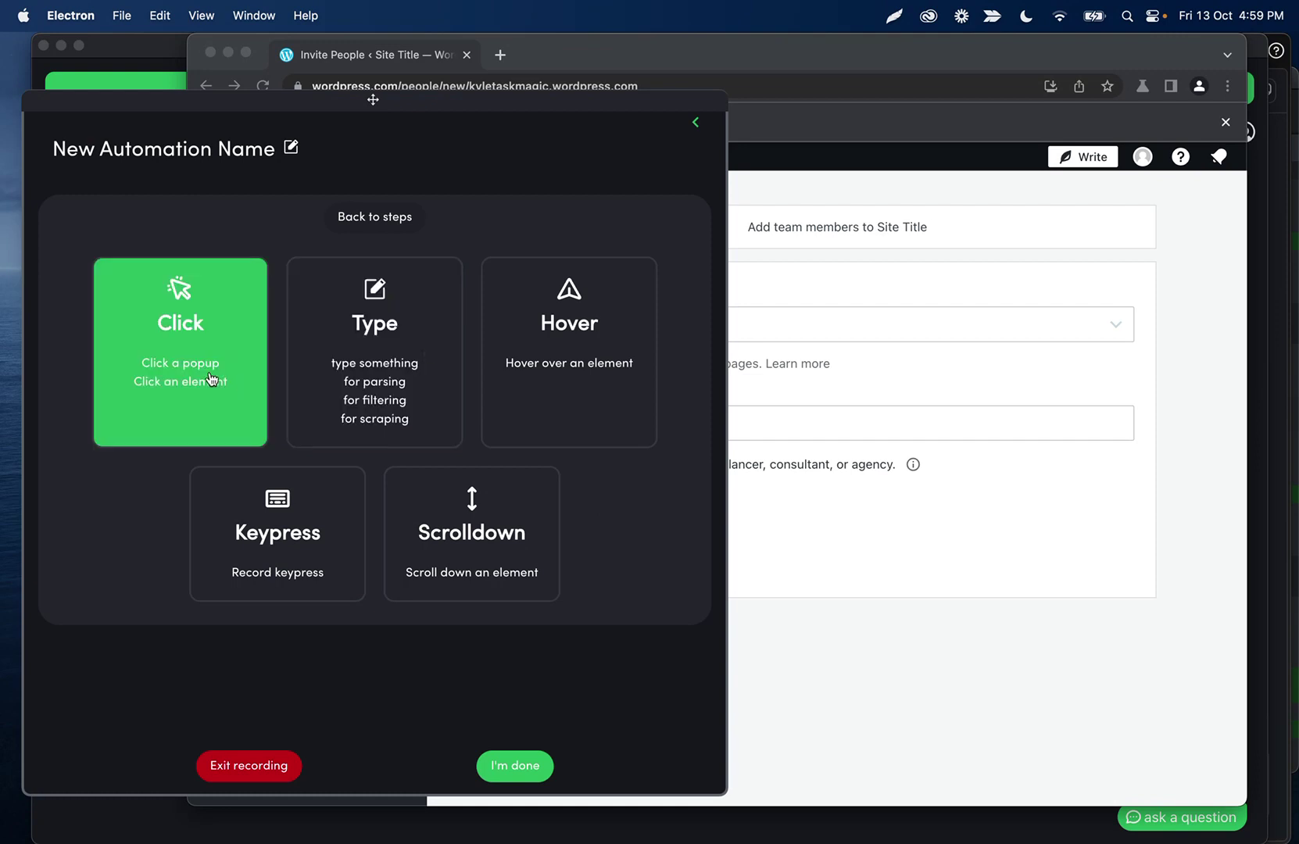
pyautogui.click(360, 352)
pyautogui.click(593, 427)
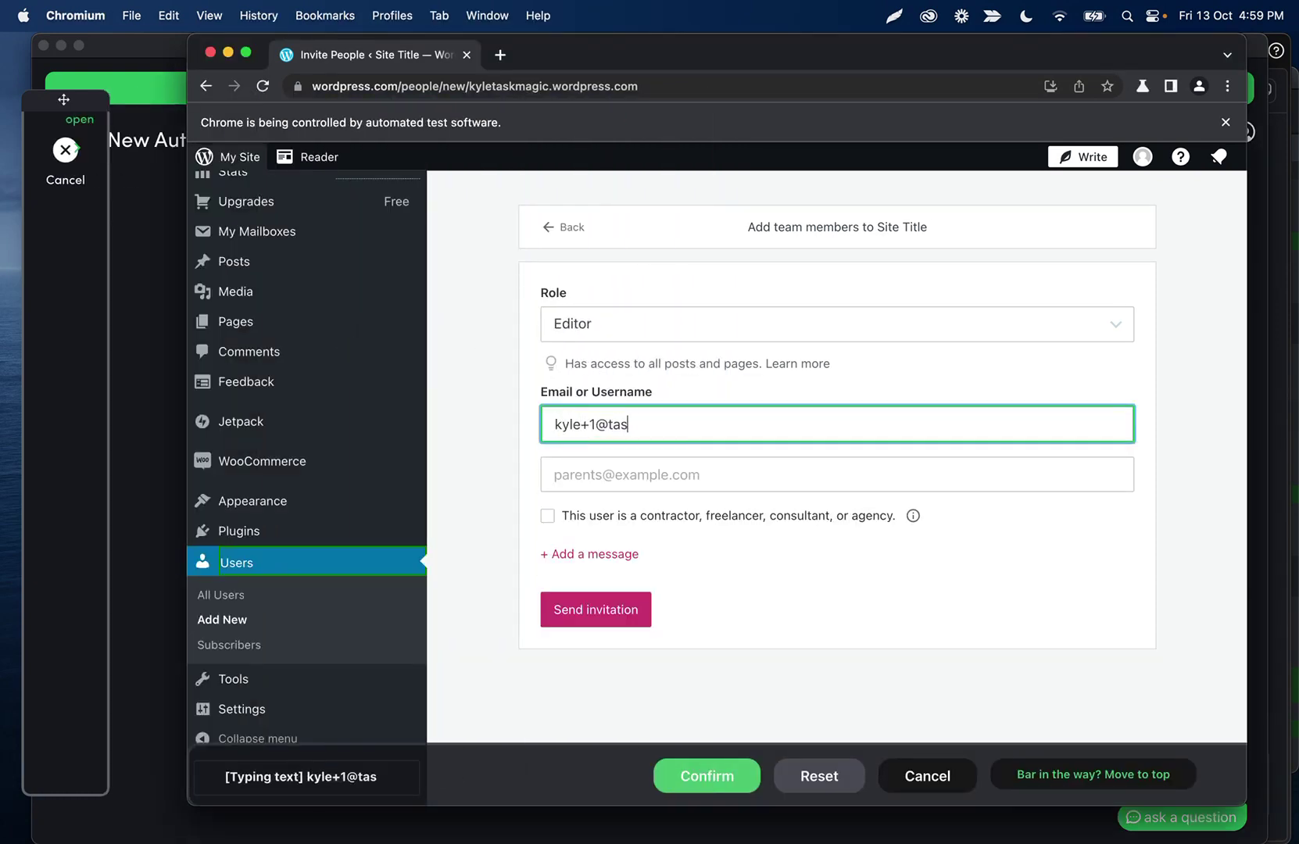
pyautogui.click(704, 771)
# Record Step 5 as a click on Send invitation and confirm it.
pyautogui.click(374, 712)
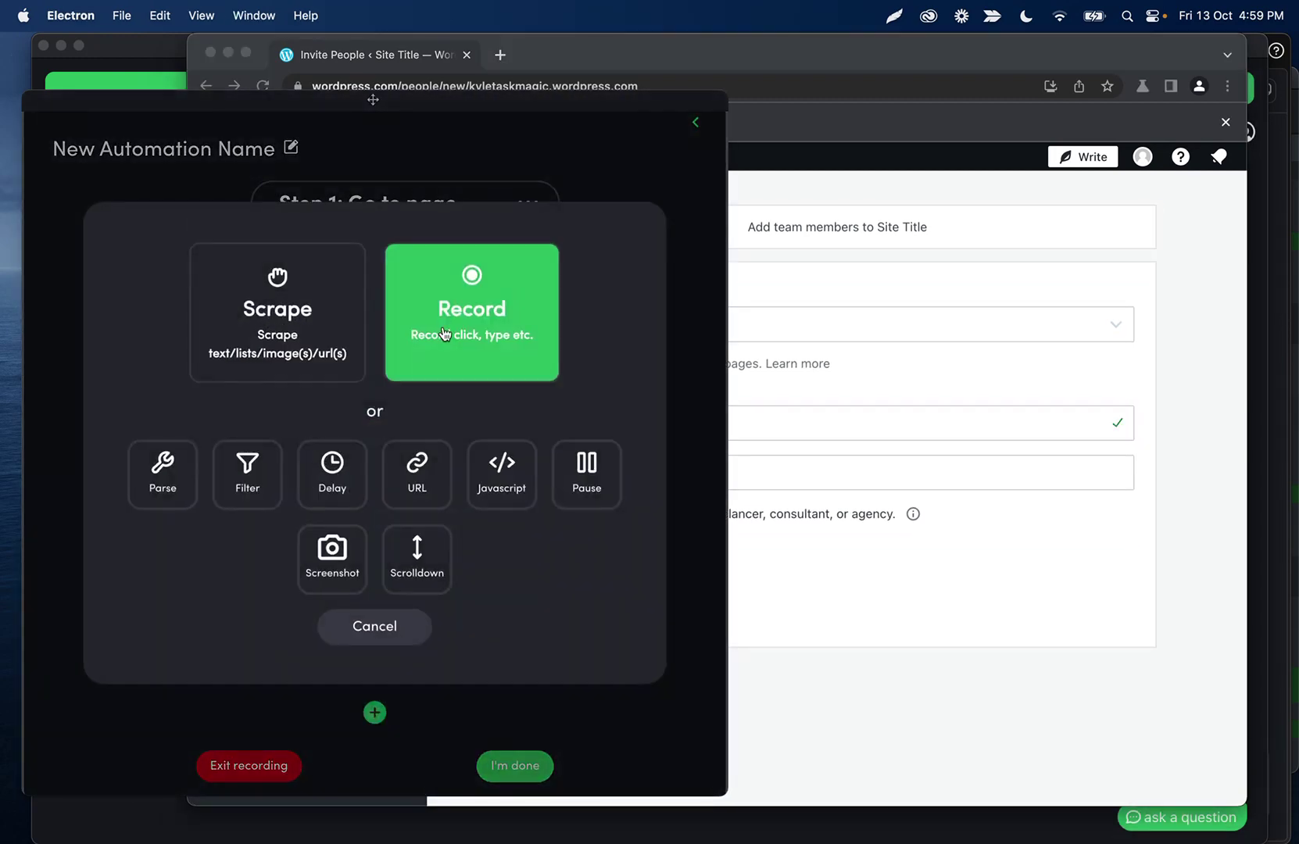
pyautogui.click(443, 324)
pyautogui.click(259, 323)
pyautogui.click(619, 614)
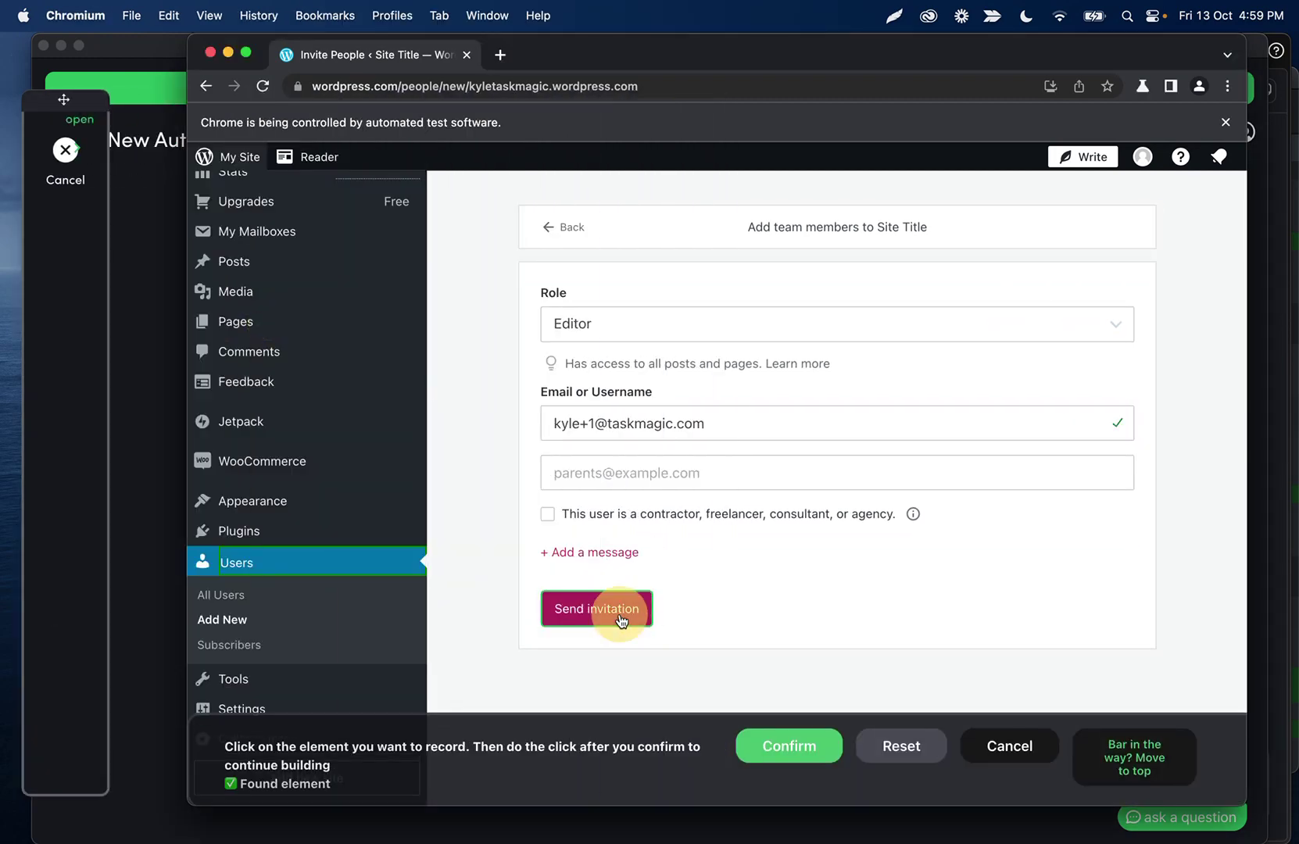
pyautogui.click(759, 753)
pyautogui.click(695, 122)
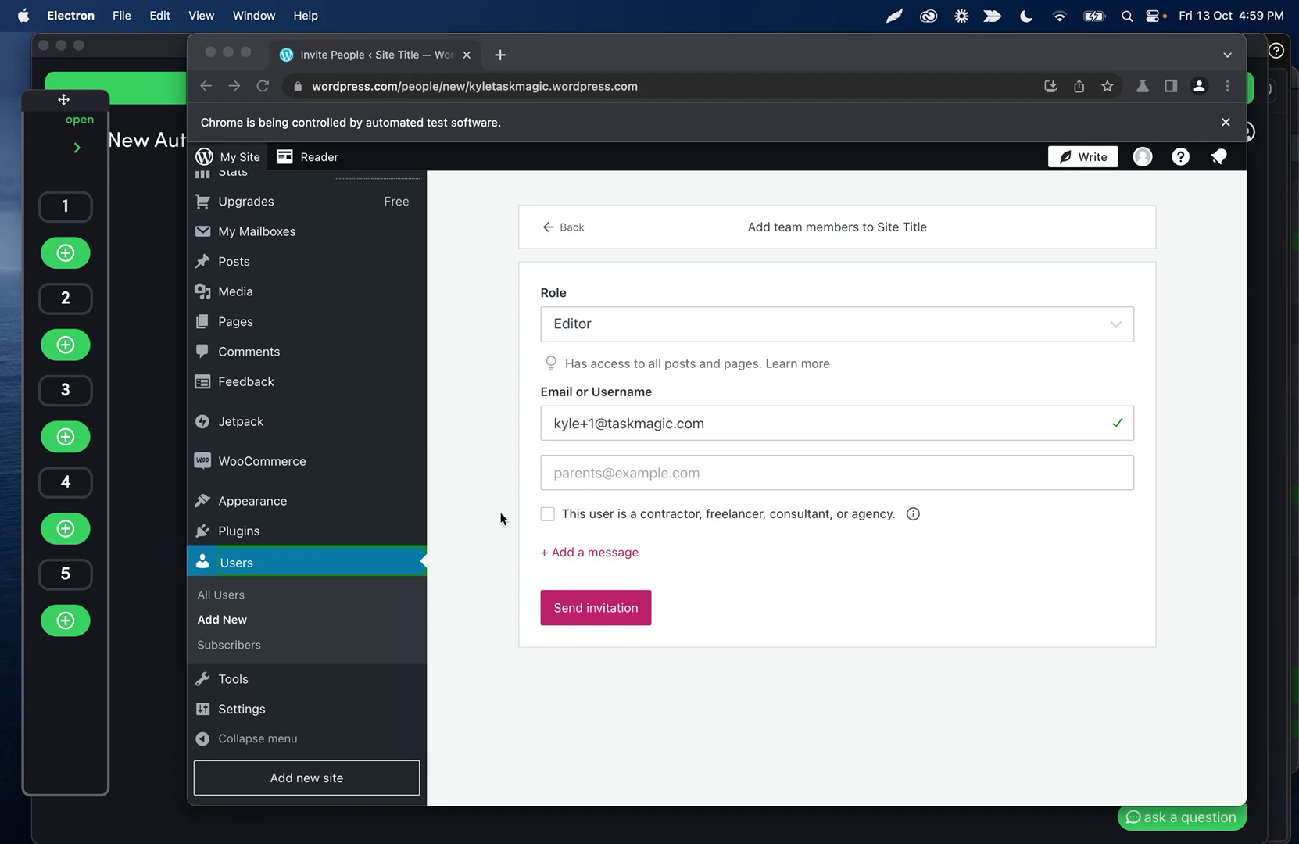
pyautogui.scroll(3, 406, 340)
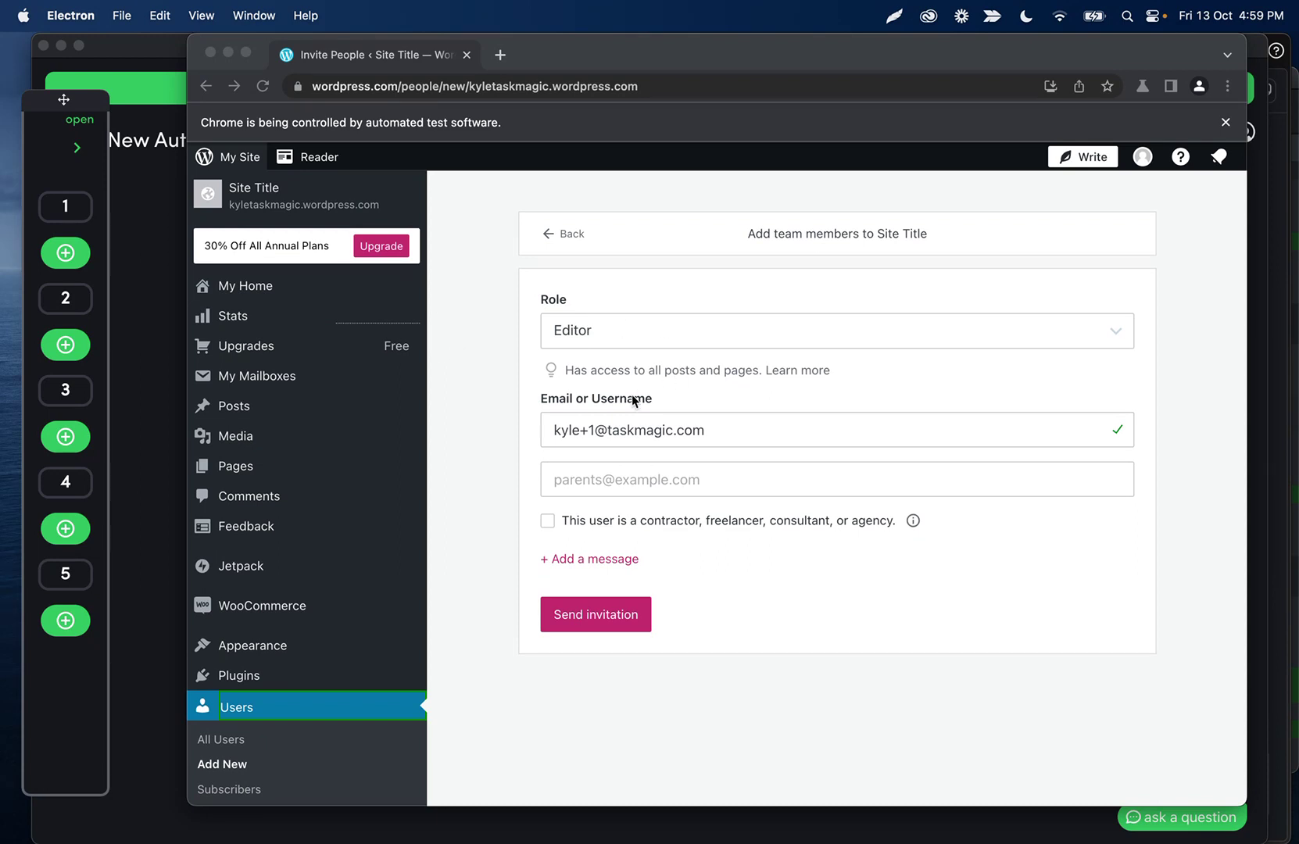
# Review the five steps, opening Step 4's typed email and closing it unchanged.
pyautogui.click(76, 147)
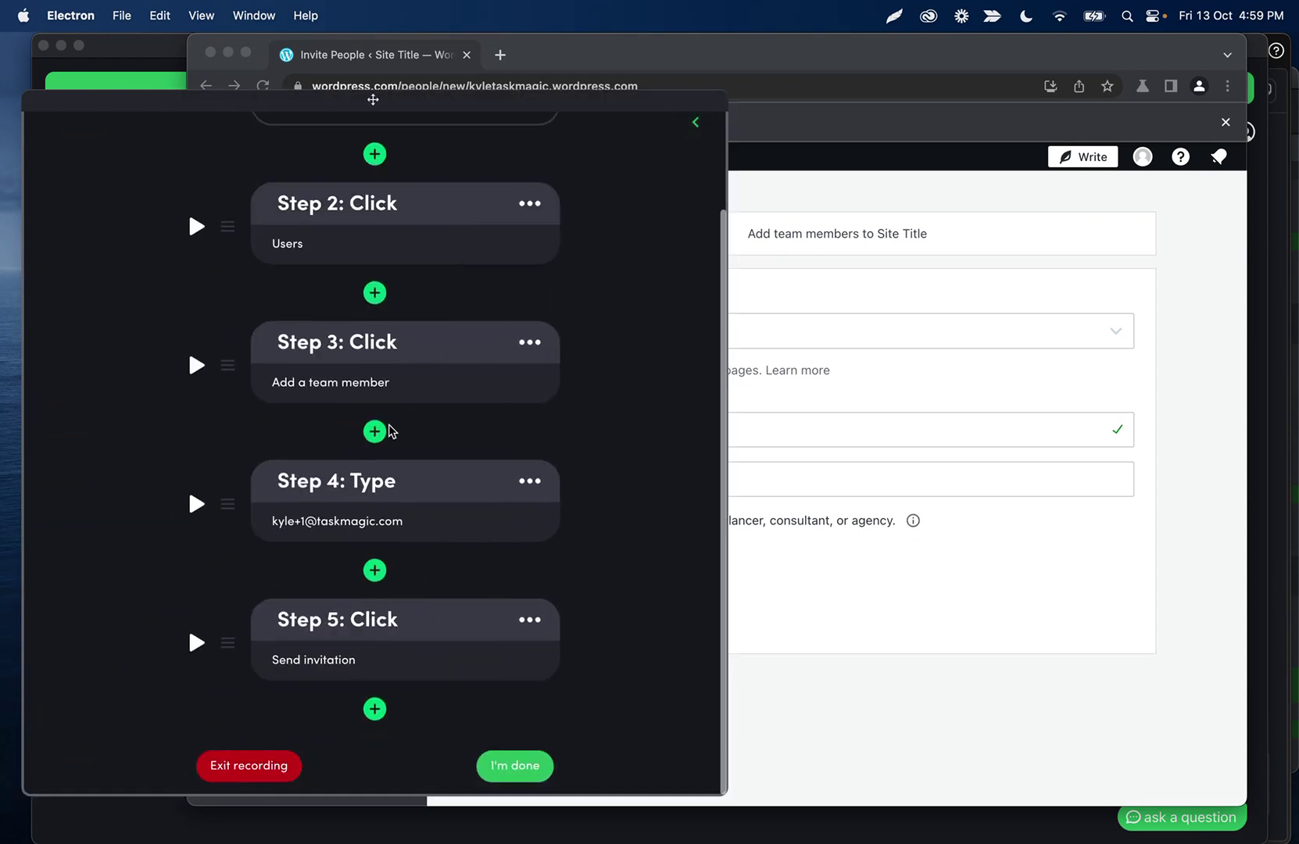
pyautogui.scroll(3, 374, 431)
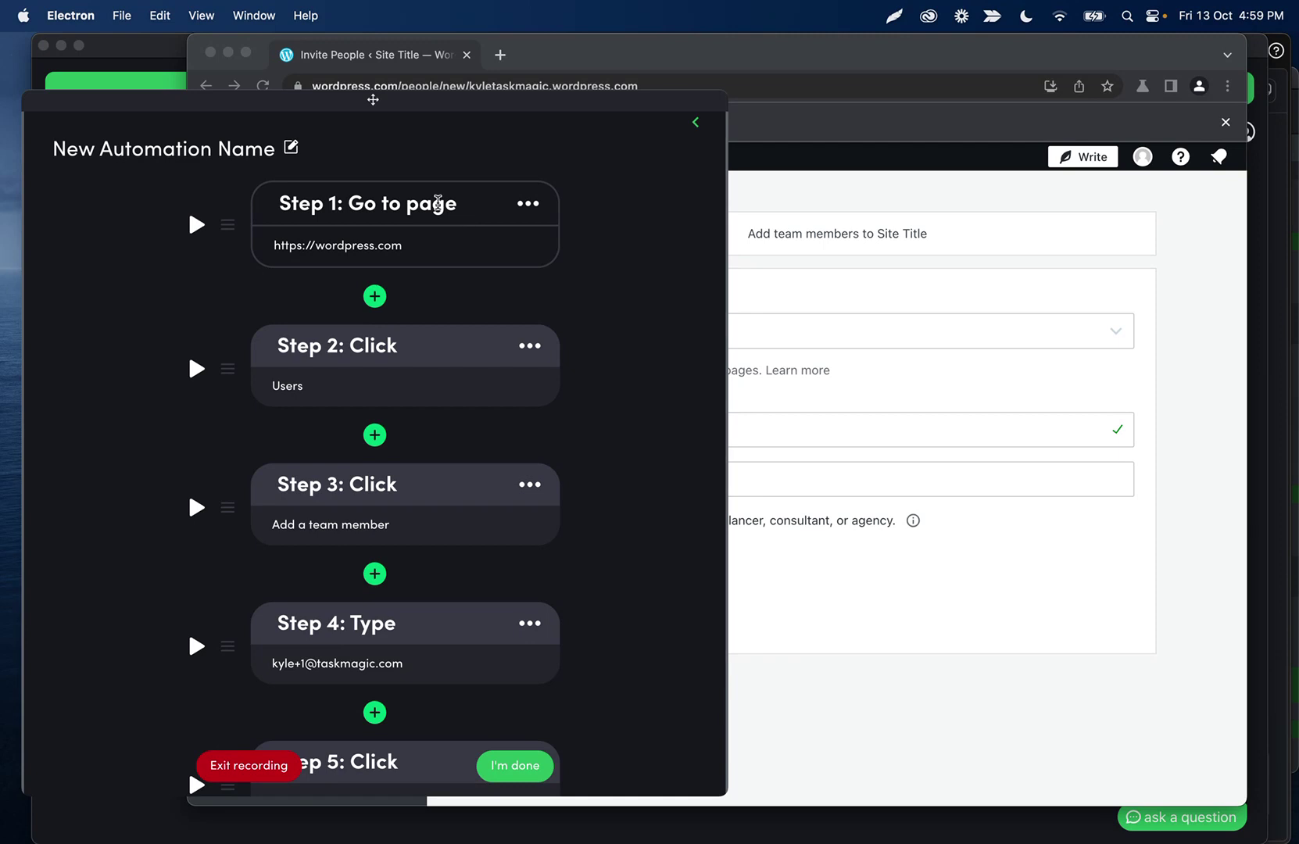
pyautogui.scroll(-2, 555, 386)
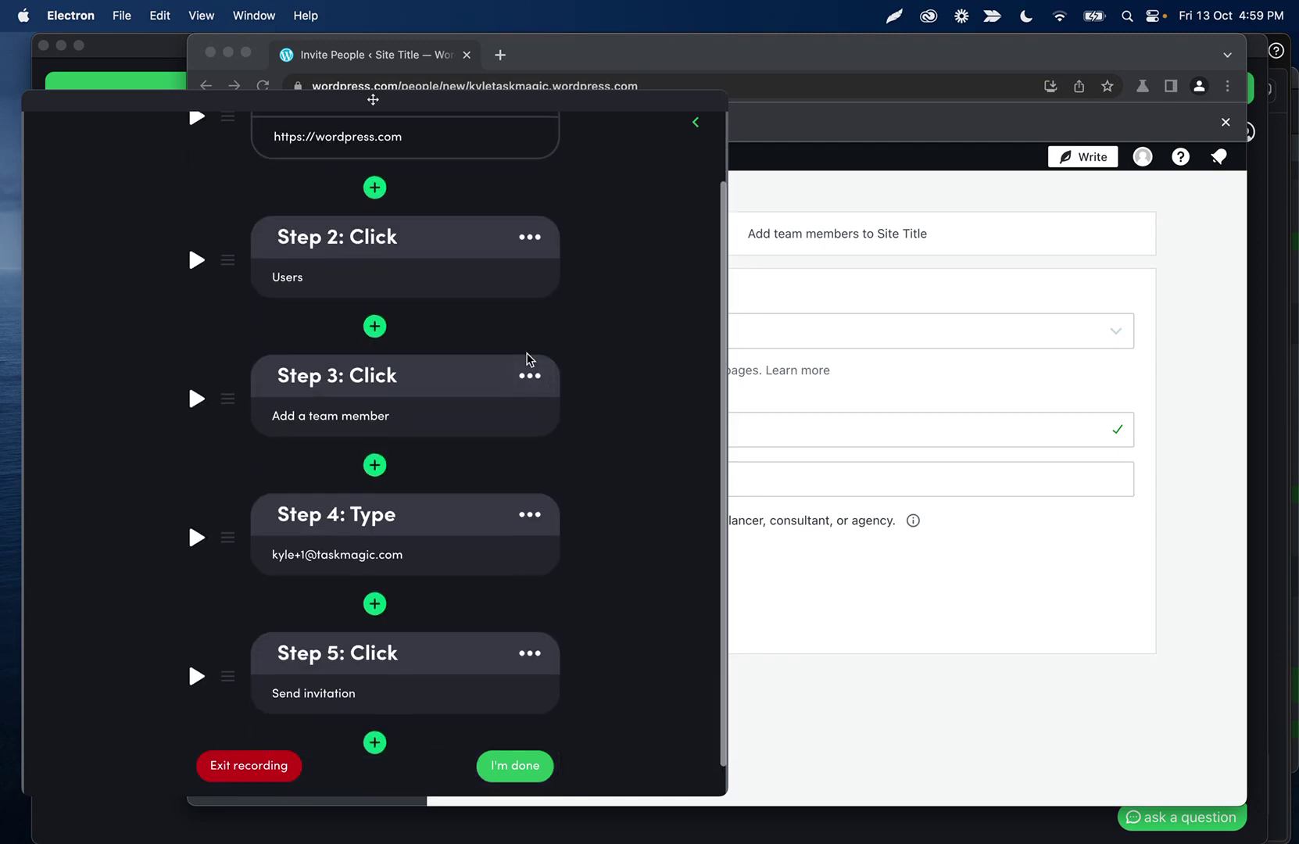
pyautogui.click(368, 566)
pyautogui.click(307, 576)
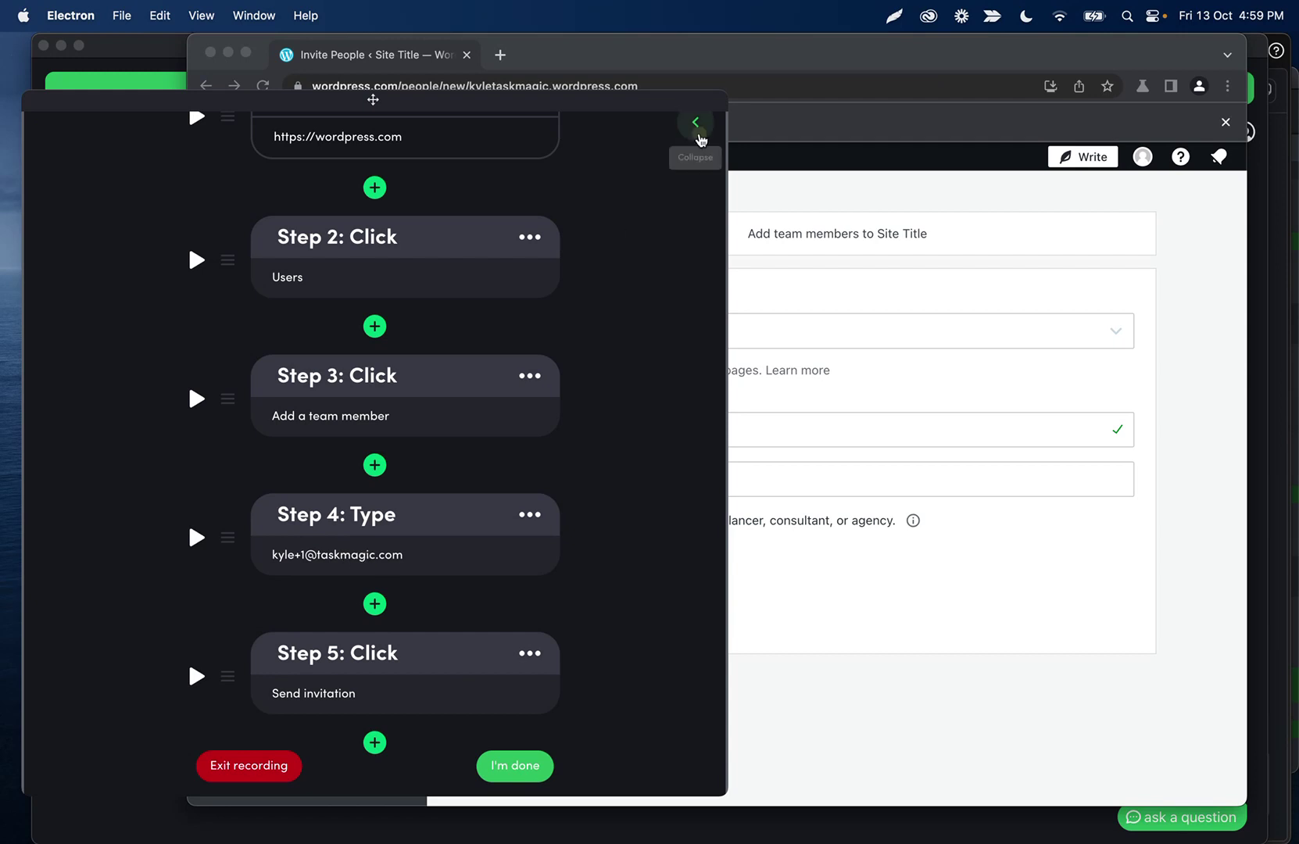
pyautogui.click(698, 130)
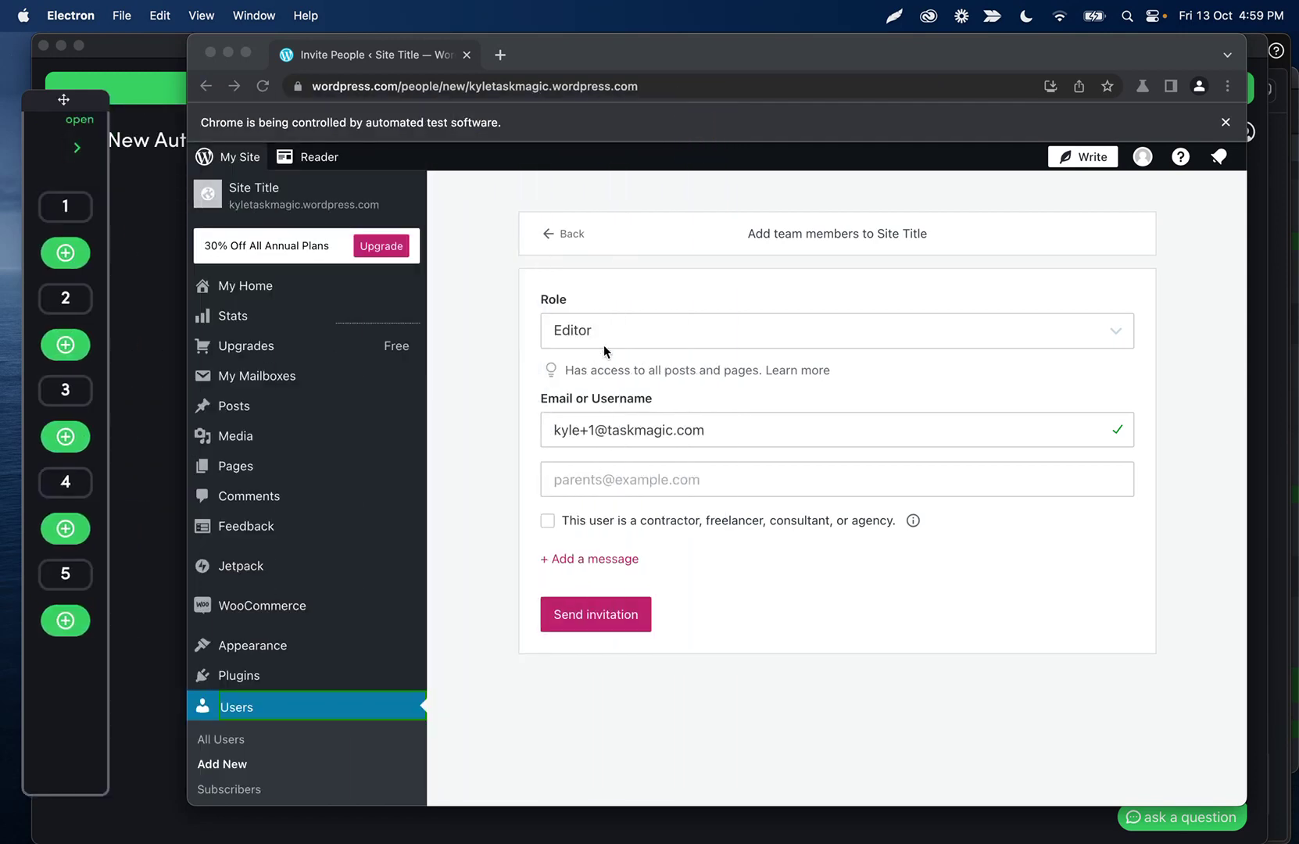
pyautogui.click(76, 147)
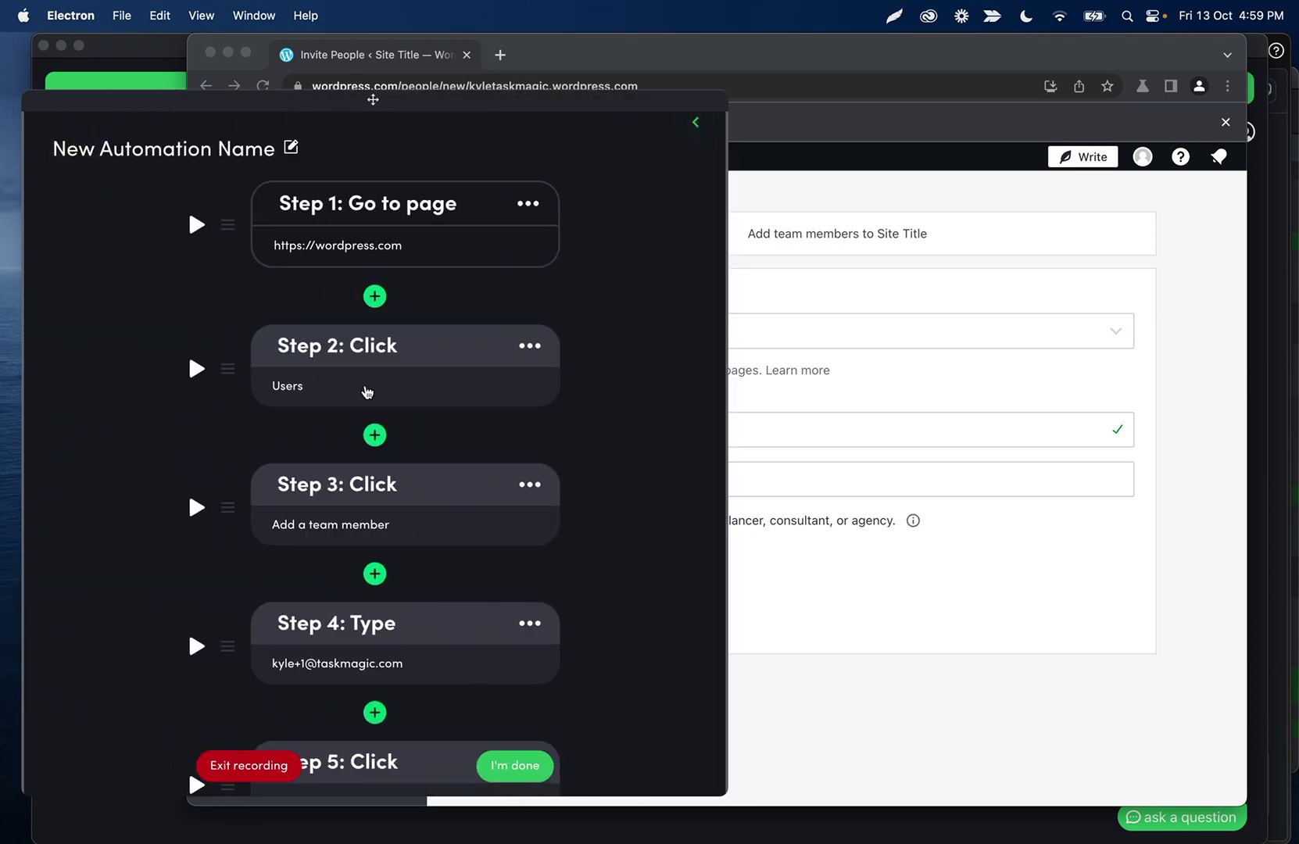
pyautogui.scroll(-3, 366, 392)
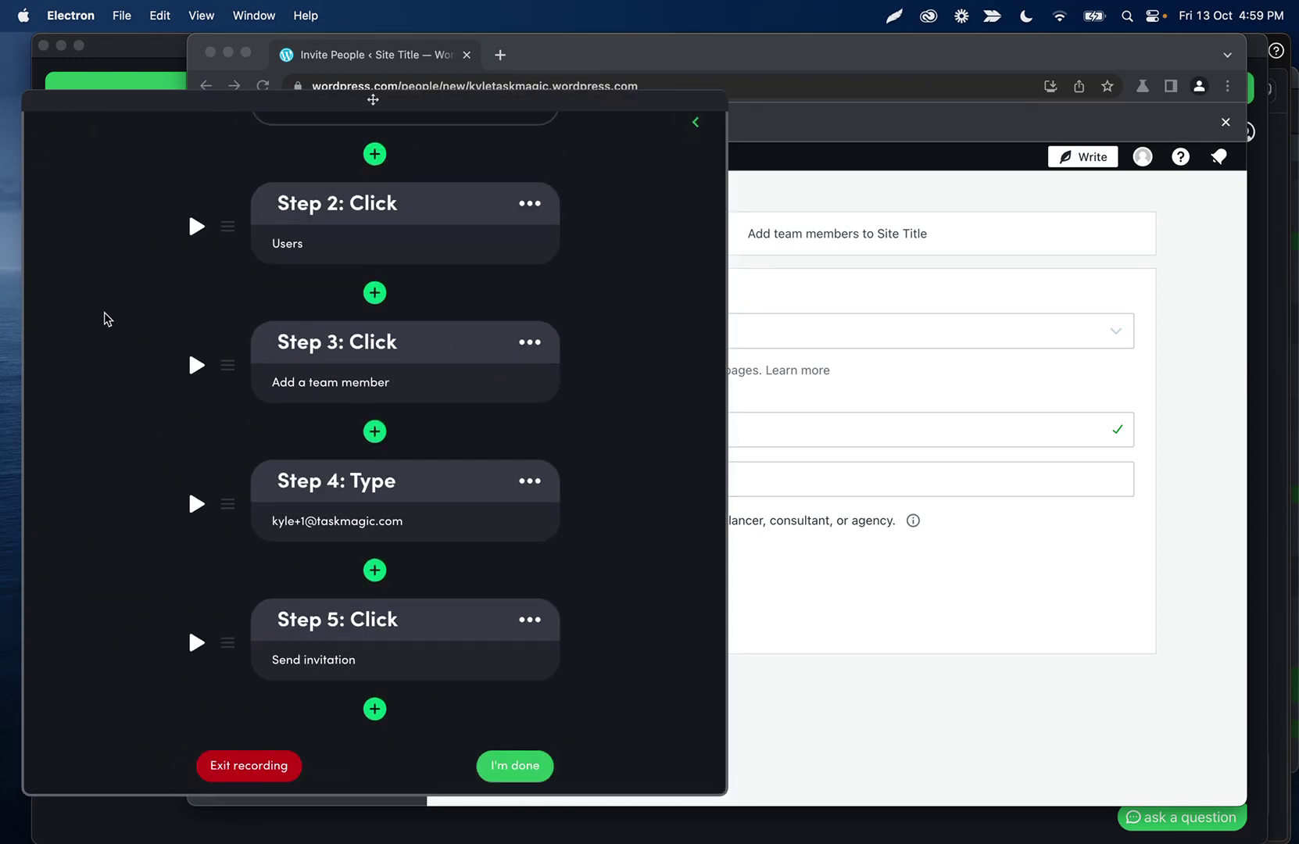